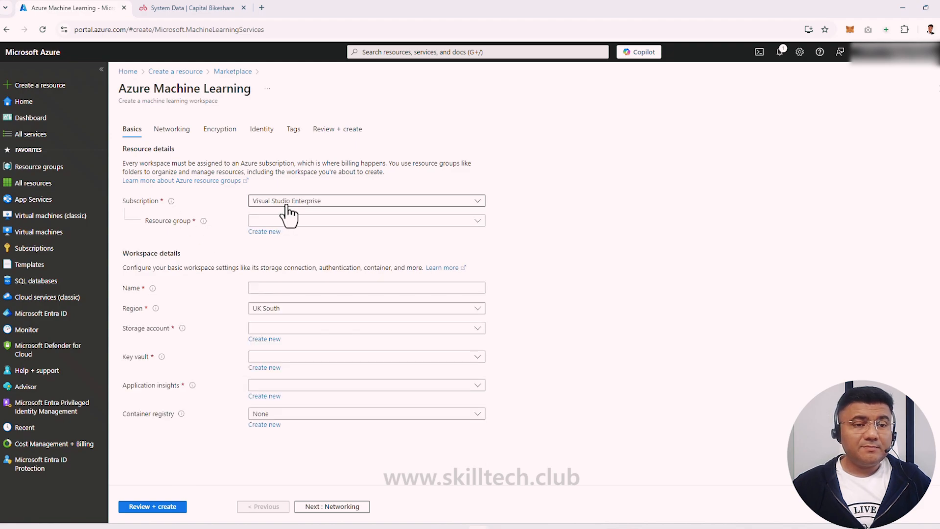
Create a new resource group named AI900RG for the machine learning workspace
{"action": "left_click", "coordinate": [266, 233]}
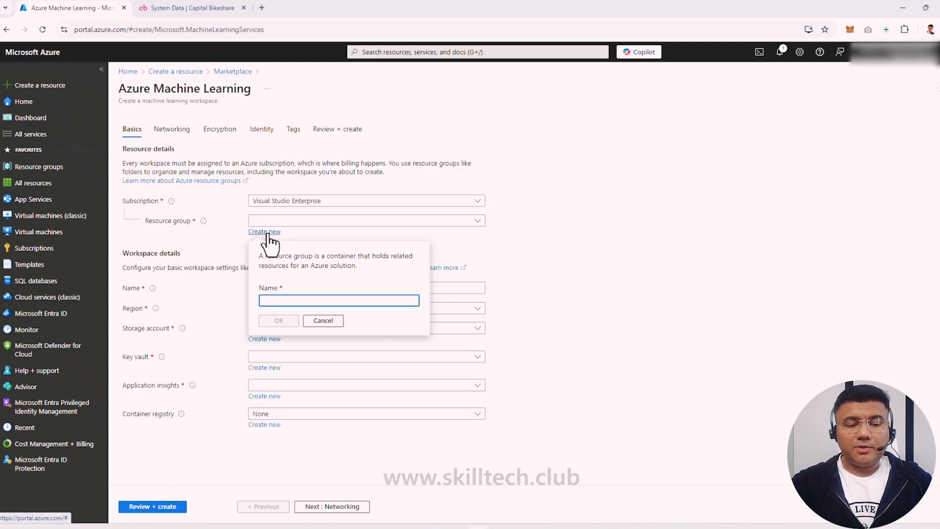
{"action": "type", "text": "AI"}
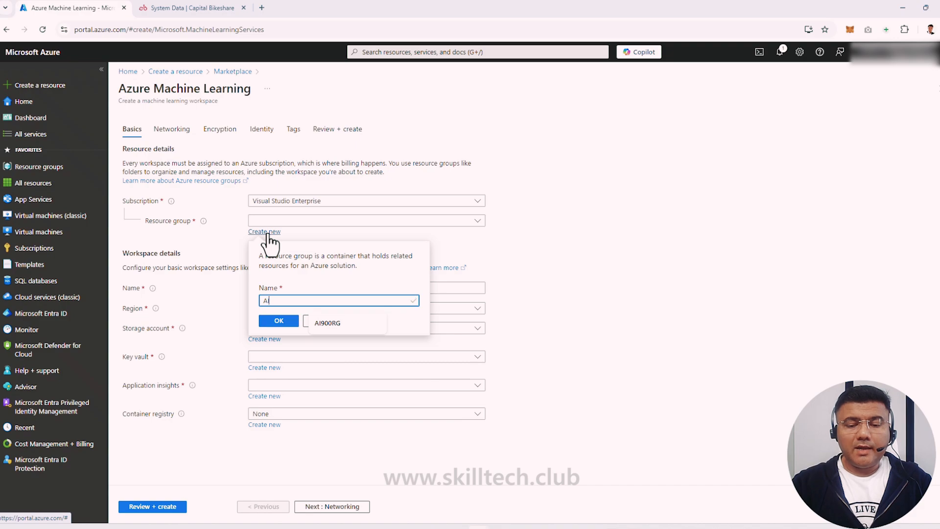
{"action": "type", "text": "900RG"}
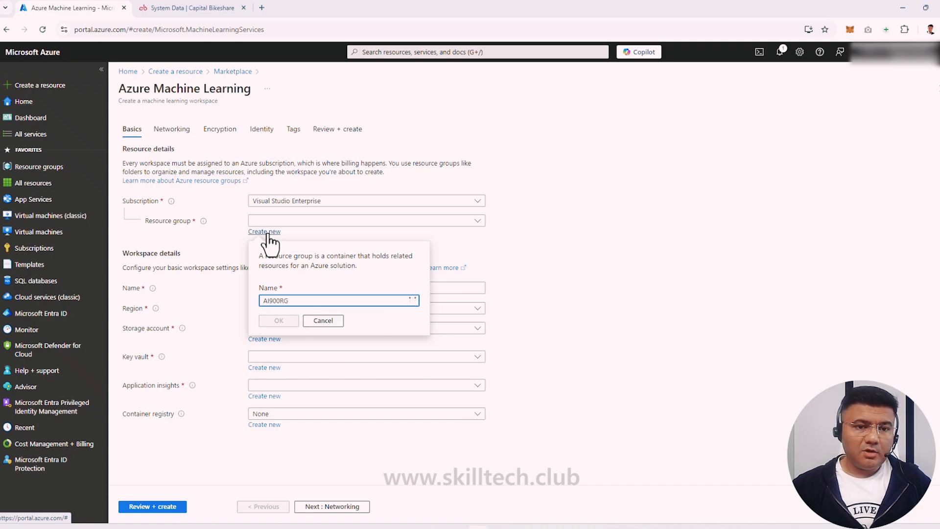
{"action": "left_click", "coordinate": [280, 321]}
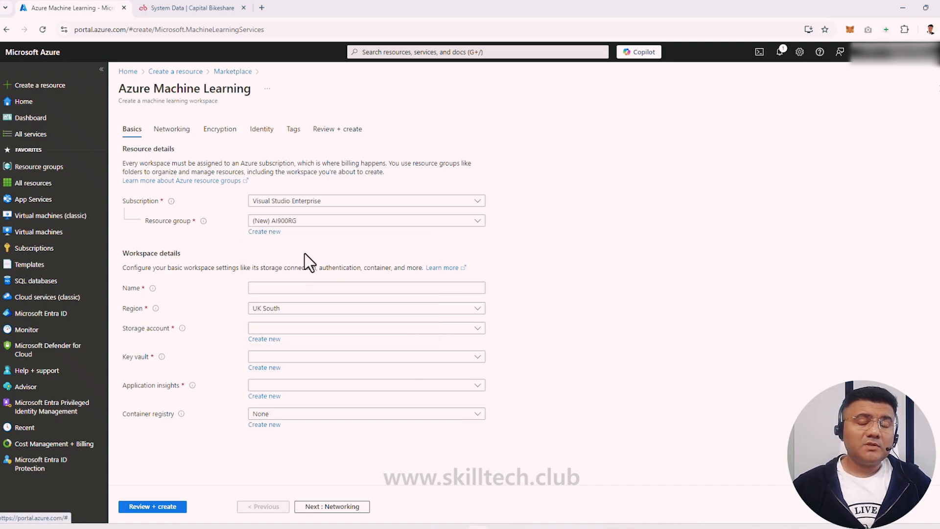
Name the workspace with the owner's first name followed by MLws25 and set its region to East US
{"action": "left_click", "coordinate": [283, 288]}
{"action": "type", "text": "Maruti"}
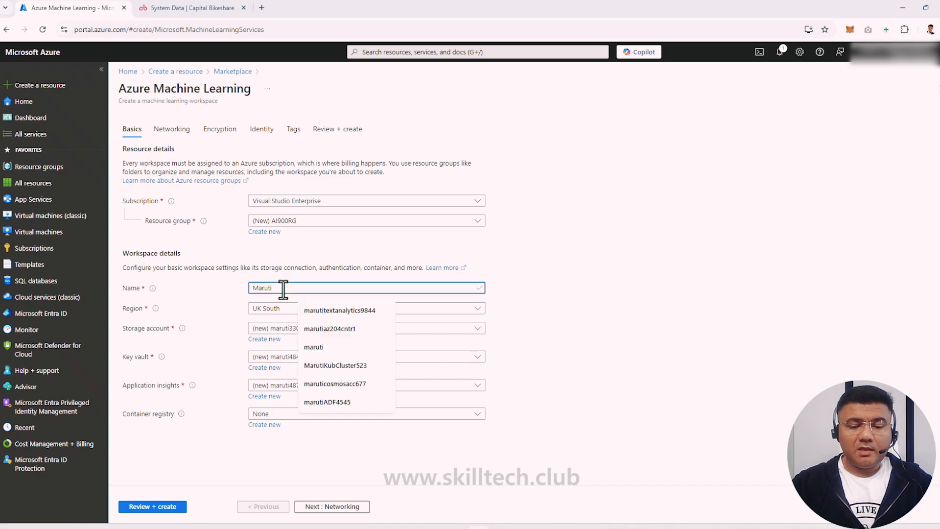
{"action": "type", "text": "MLws"}
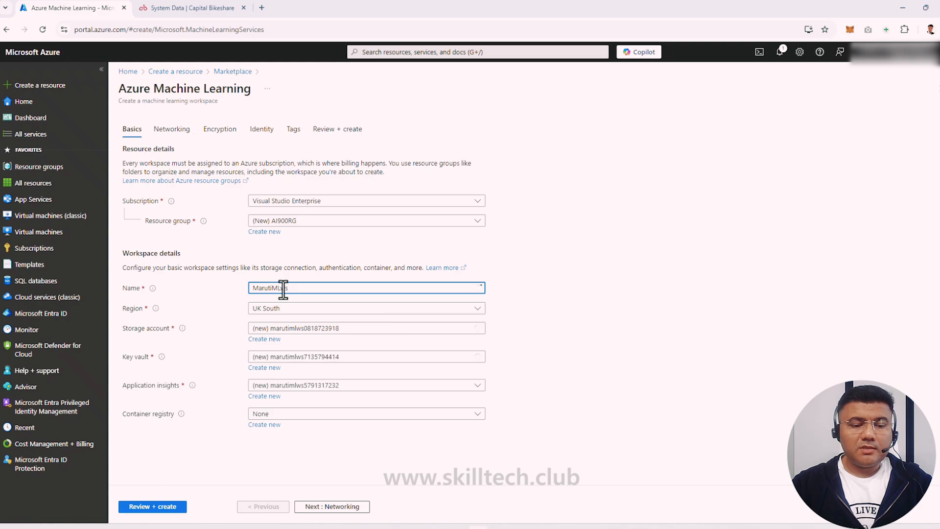
{"action": "type", "text": "25"}
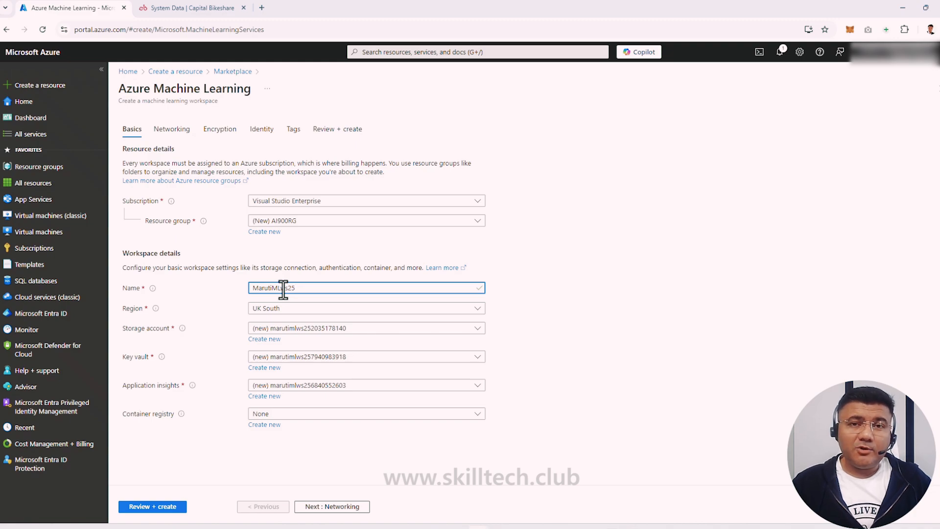
{"action": "left_click", "coordinate": [304, 310]}
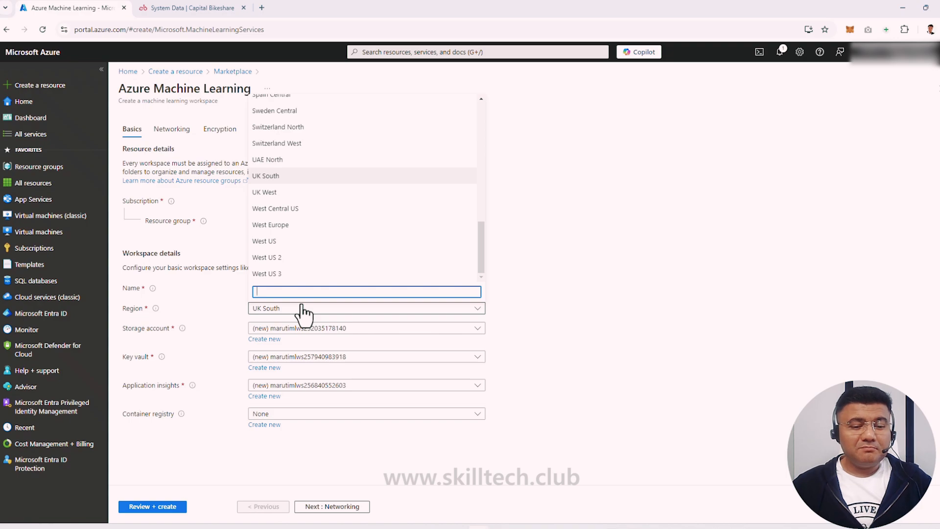
{"action": "type", "text": "east"}
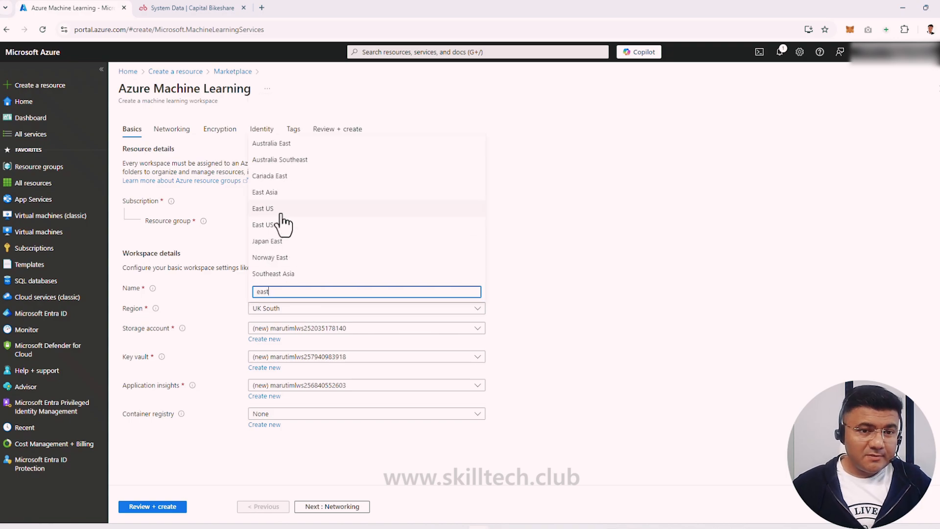
{"action": "left_click", "coordinate": [282, 213]}
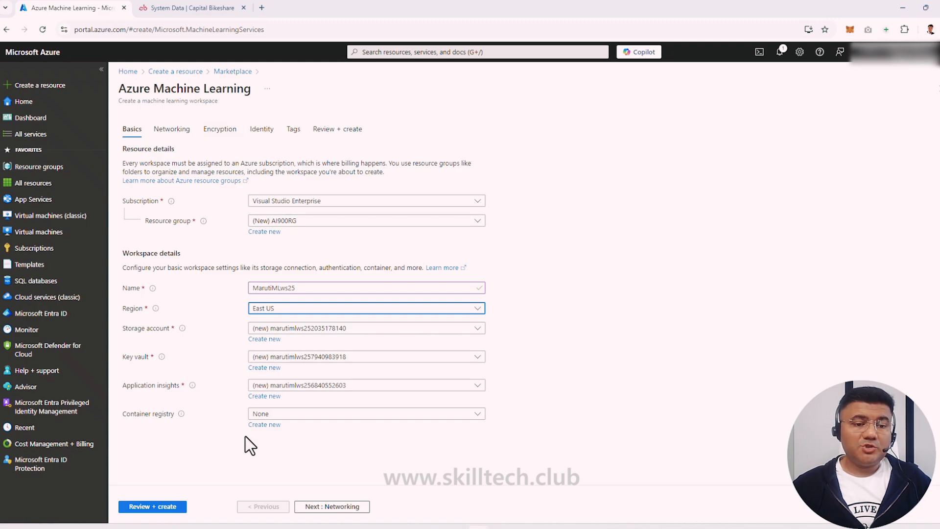
Review and create the workspace, and launch Machine Learning Studio from the deployed resource
{"action": "left_click", "coordinate": [171, 508]}
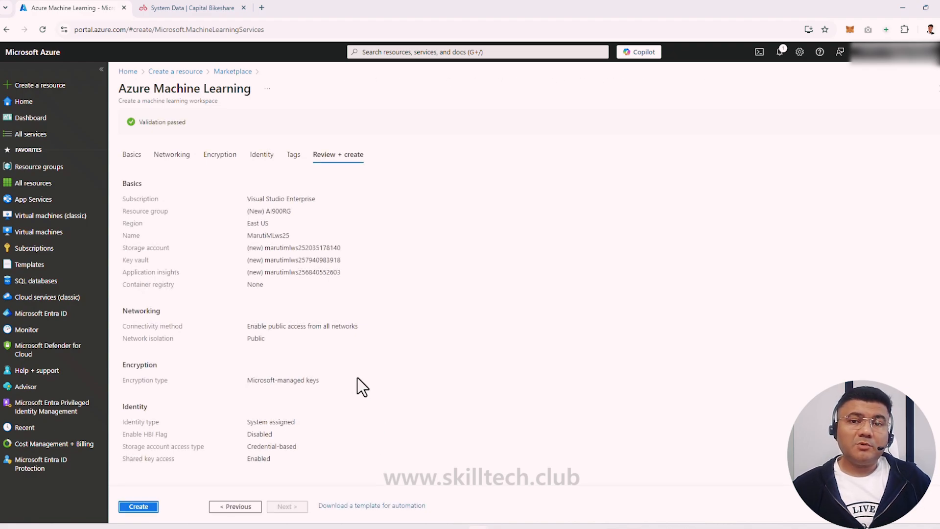
{"action": "left_click", "coordinate": [138, 506]}
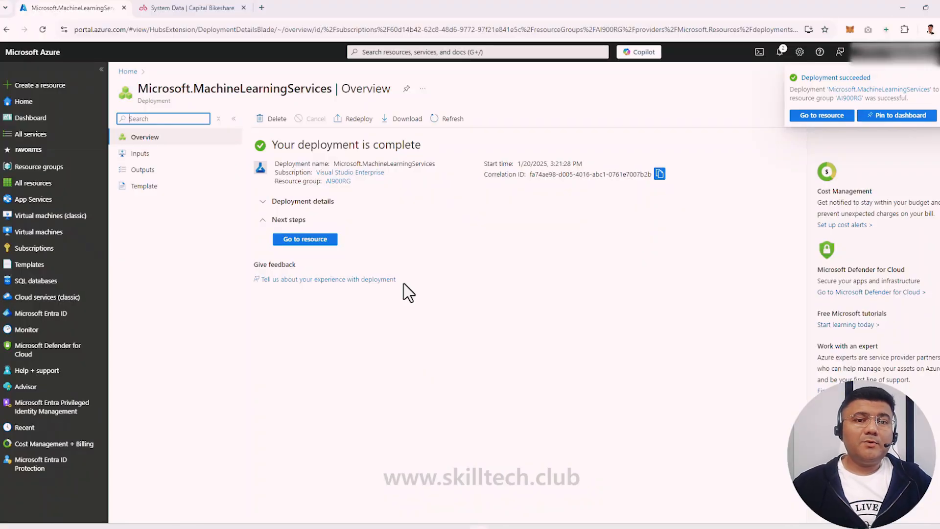
{"action": "left_click", "coordinate": [319, 242]}
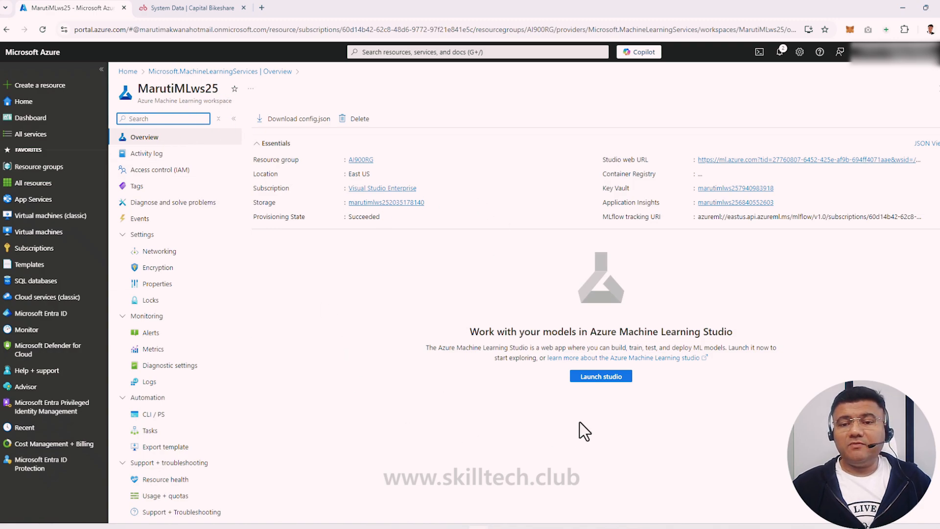
{"action": "left_click", "coordinate": [588, 377]}
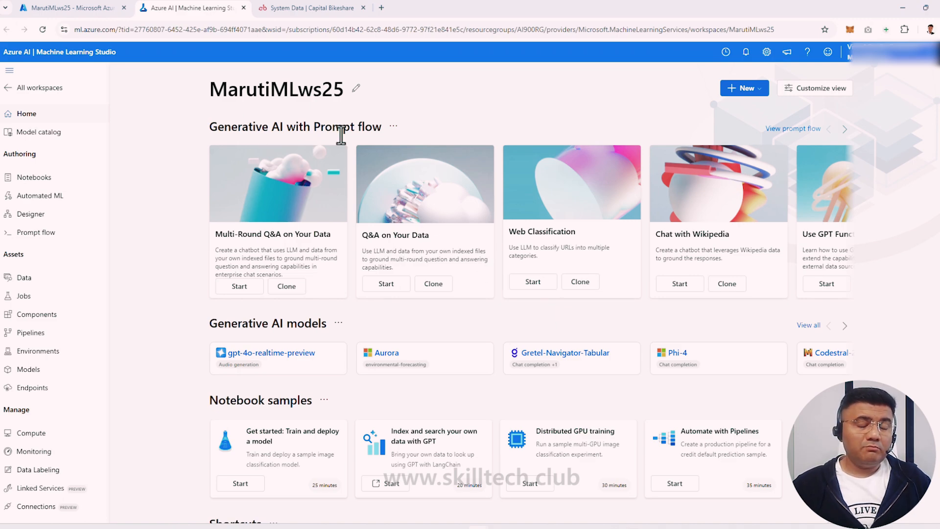
Browse the Generative AI models on the studio home page and open the Automated ML page
{"action": "scroll", "coordinate": [342, 283], "scroll_direction": "down", "scroll_amount": 2}
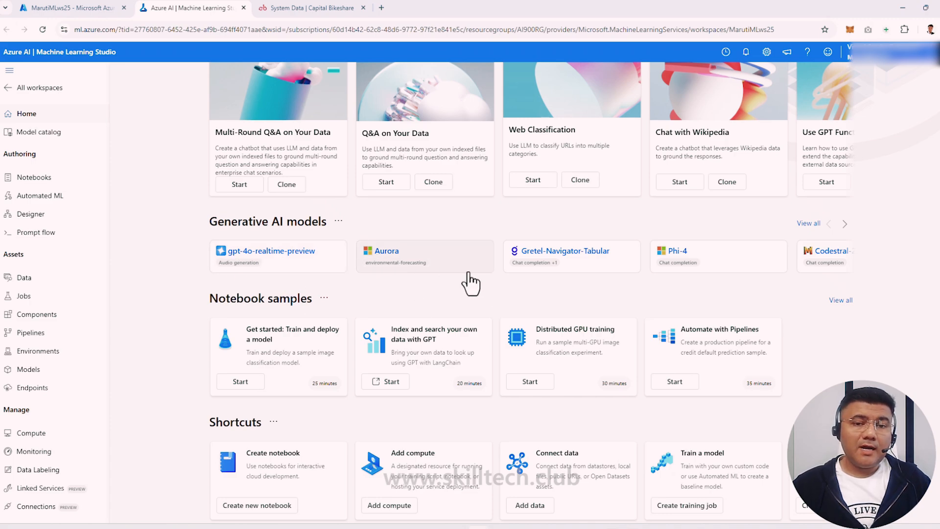
{"action": "left_click", "coordinate": [844, 225]}
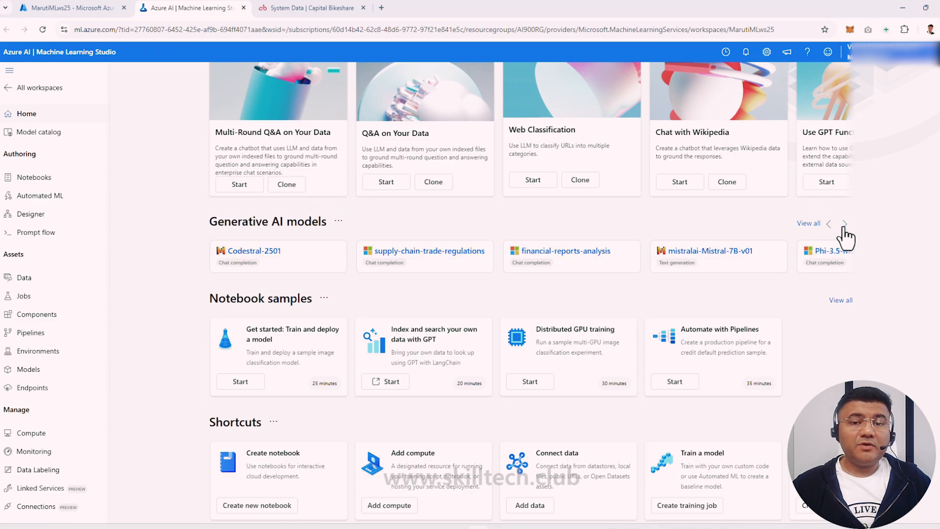
{"action": "left_click", "coordinate": [844, 226]}
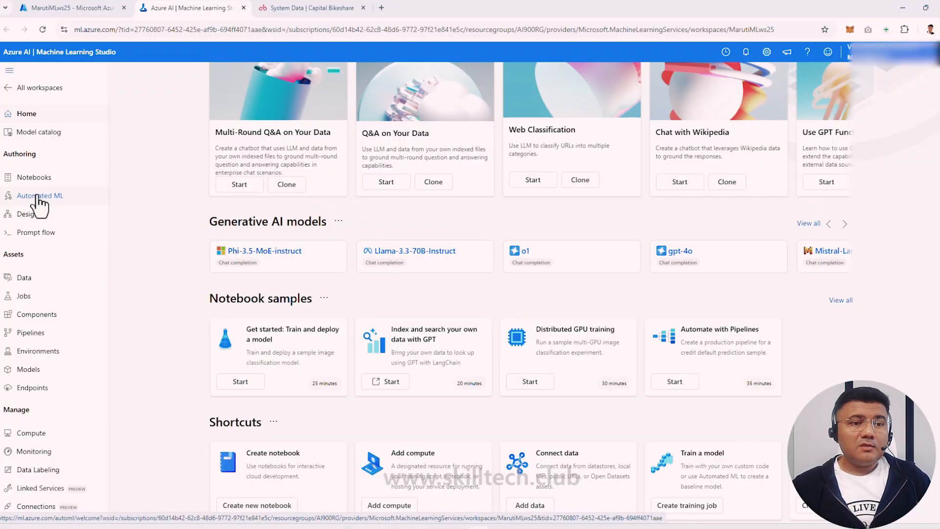
{"action": "left_click", "coordinate": [39, 196]}
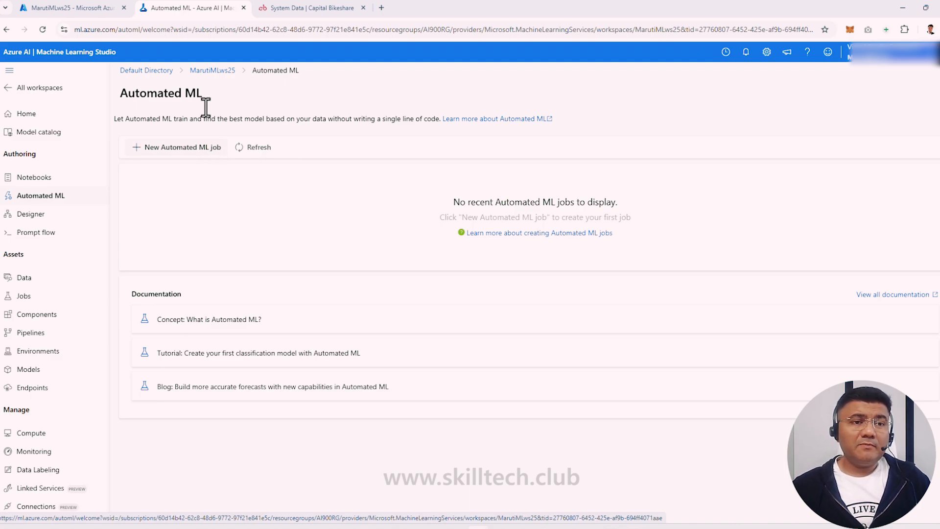
Switch to the Azure portal and inspect the azureml-blobstore container in the storage account of the AI900RG resource group
{"action": "left_click", "coordinate": [60, 7]}
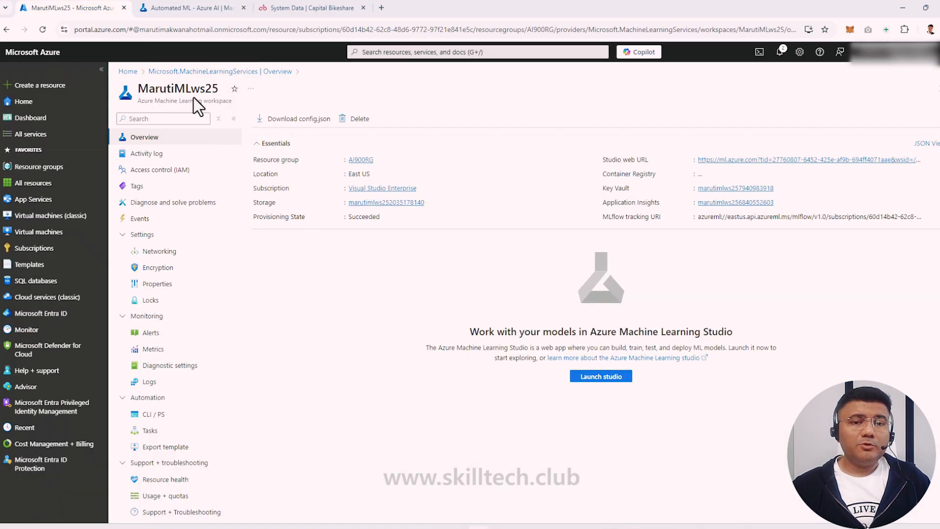
{"action": "left_click", "coordinate": [358, 160]}
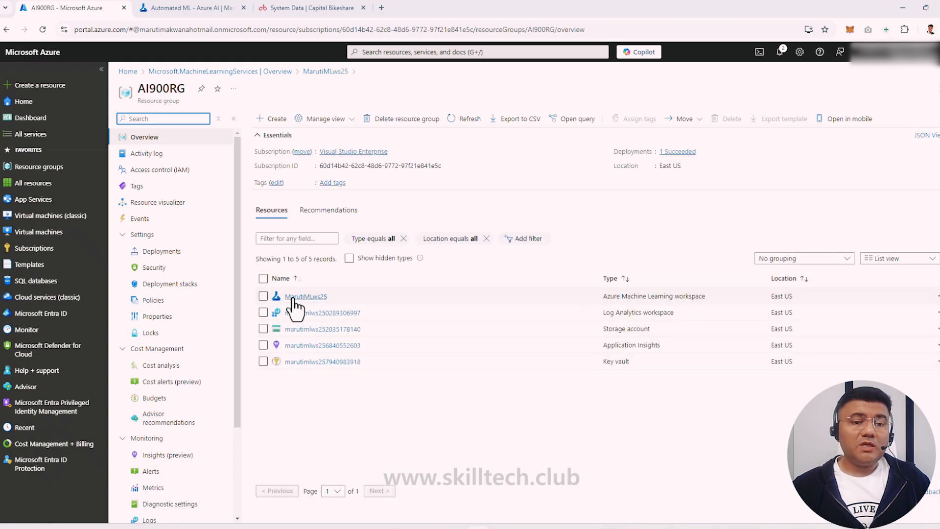
{"action": "left_click", "coordinate": [312, 332]}
{"action": "left_click", "coordinate": [312, 332]}
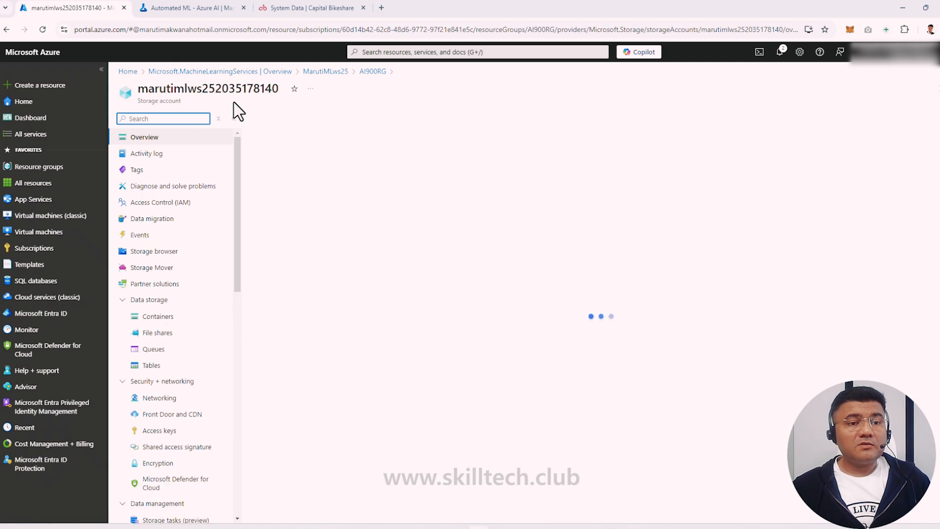
{"action": "left_click", "coordinate": [156, 318]}
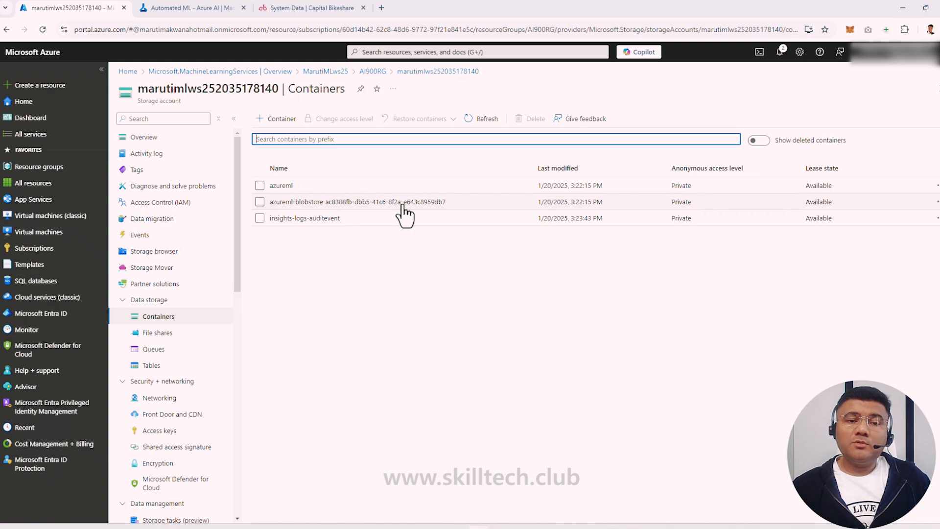
{"action": "left_click", "coordinate": [321, 202]}
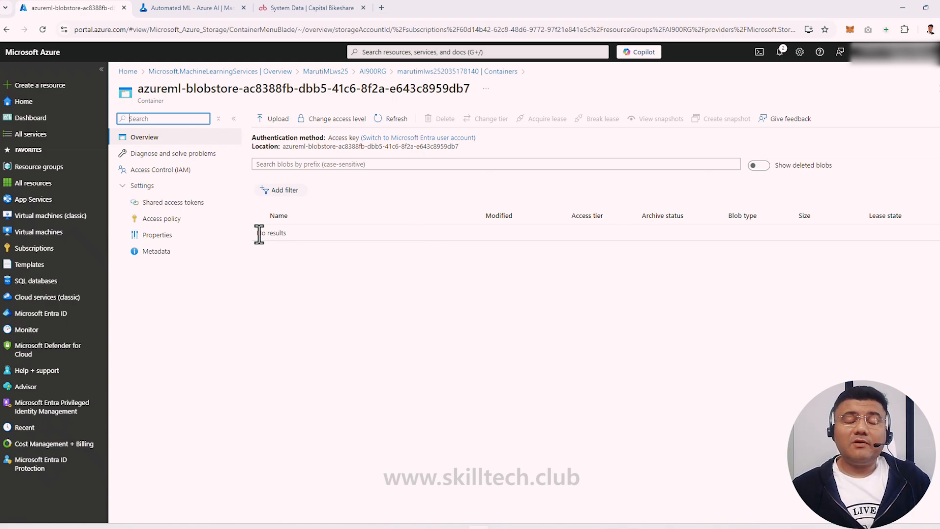
Examine the Trip History Data description on the Capital Bikeshare System Data page
{"action": "left_click", "coordinate": [310, 11]}
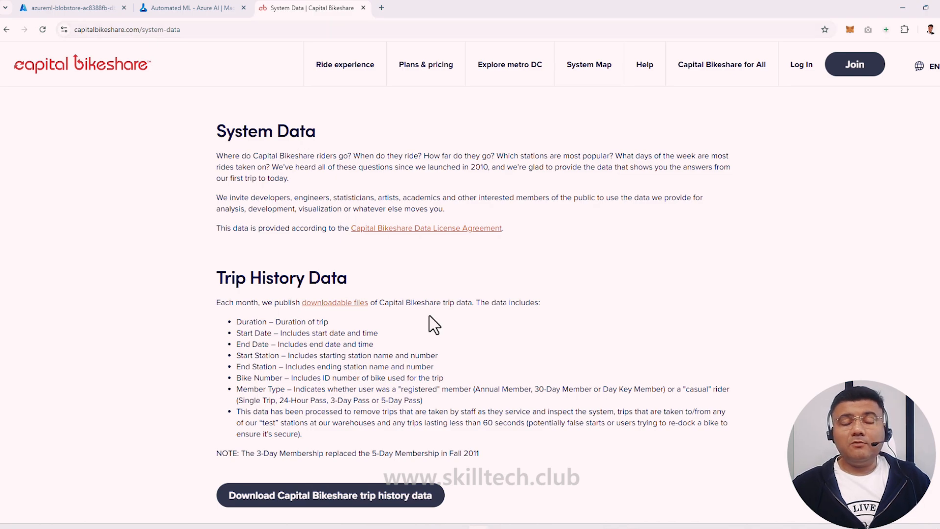
{"action": "scroll", "coordinate": [430, 322], "scroll_direction": "down", "scroll_amount": 3}
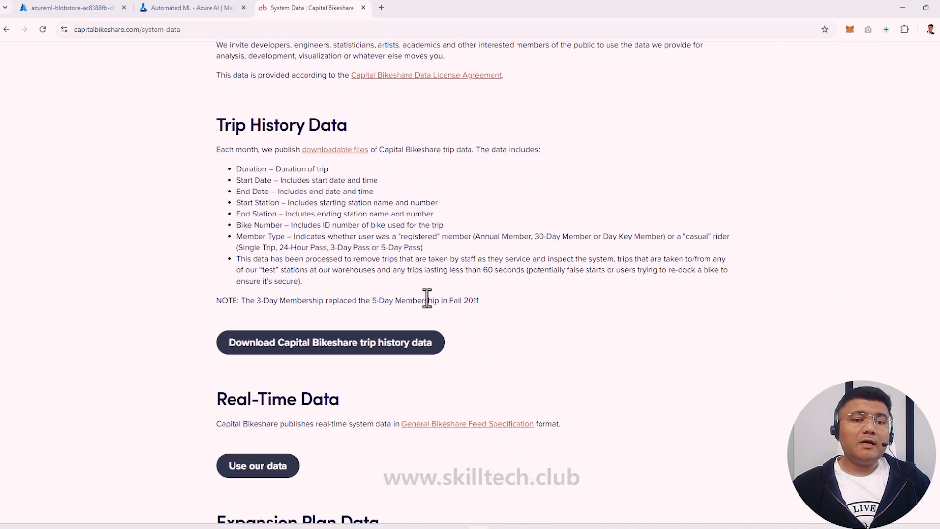
{"action": "scroll", "coordinate": [428, 299], "scroll_direction": "up", "scroll_amount": 3}
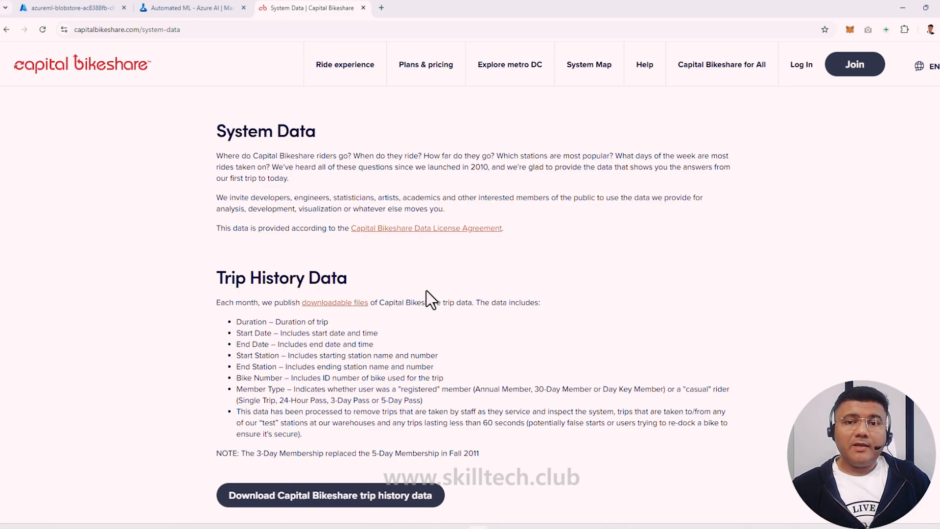
{"action": "scroll", "coordinate": [507, 286], "scroll_direction": "down", "scroll_amount": 3}
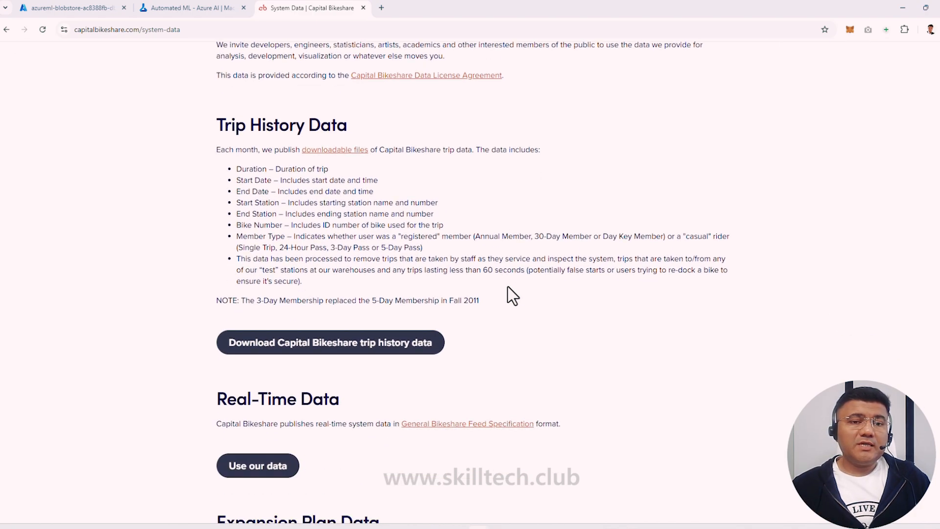
{"action": "scroll", "coordinate": [507, 287], "scroll_direction": "up", "scroll_amount": 2}
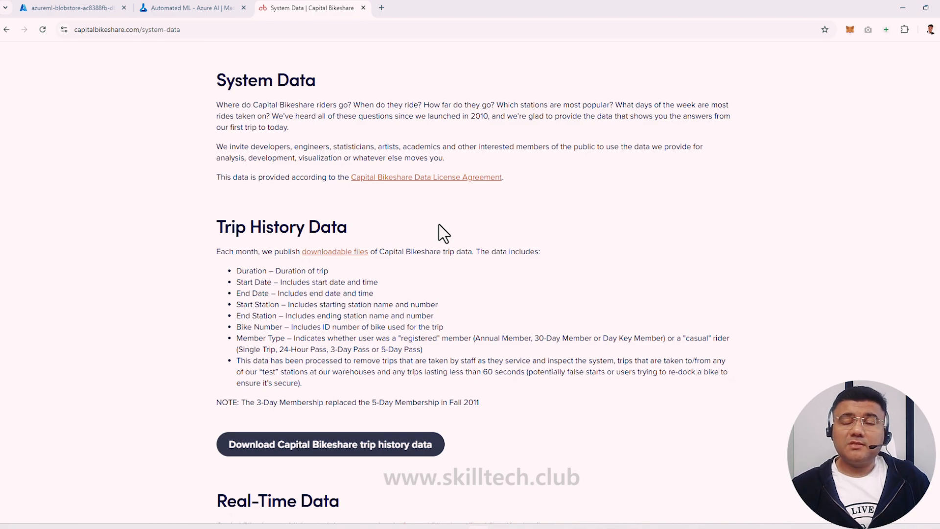
{"action": "scroll", "coordinate": [438, 224], "scroll_direction": "up", "scroll_amount": 1}
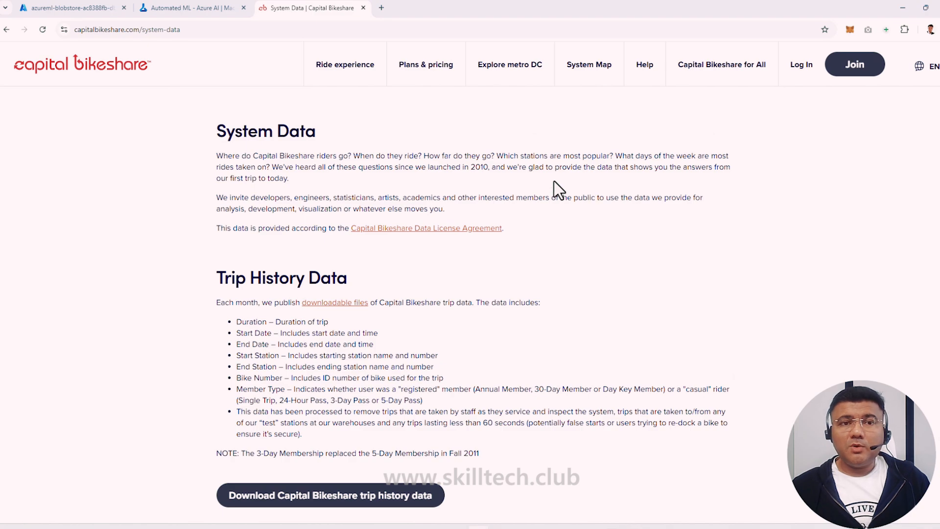
Switch to Machine Learning Studio, start a new Automated ML job and name its new experiment mslearn-bike-rental
{"action": "left_click", "coordinate": [179, 9]}
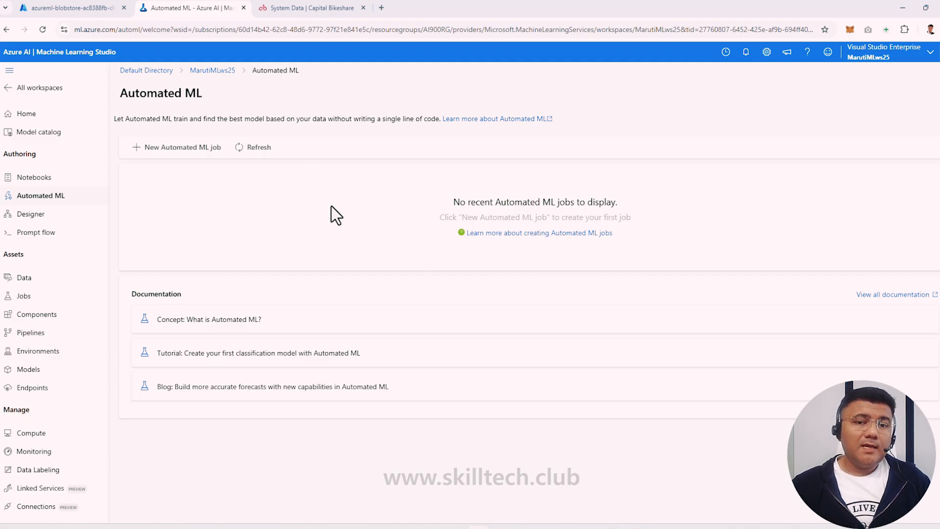
{"action": "left_click", "coordinate": [190, 148]}
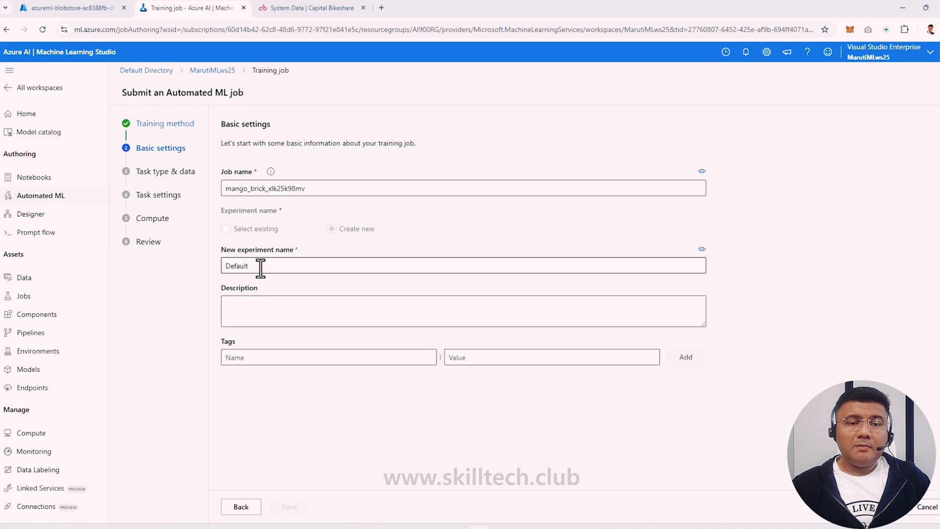
{"action": "left_click_drag", "start_coordinate": [261, 267], "coordinate": [219, 275]}
{"action": "key", "text": "BackSpace"}
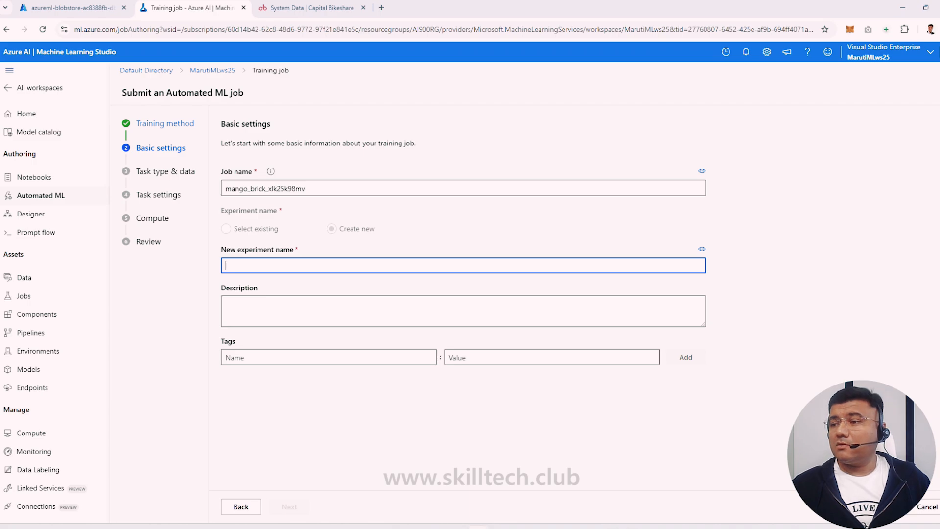
{"action": "key", "text": "alt+Tab"}
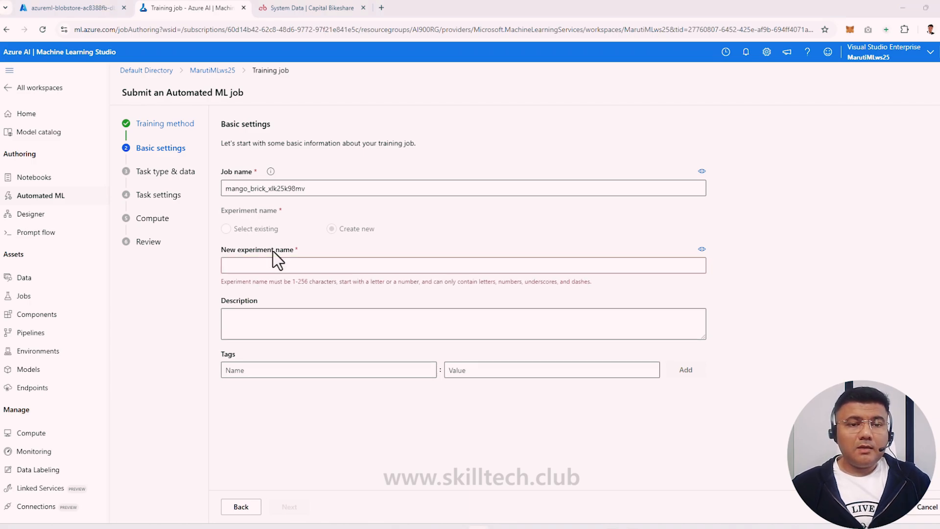
{"action": "left_click", "coordinate": [270, 265]}
{"action": "type", "text": "mslearn-bike-rental"}
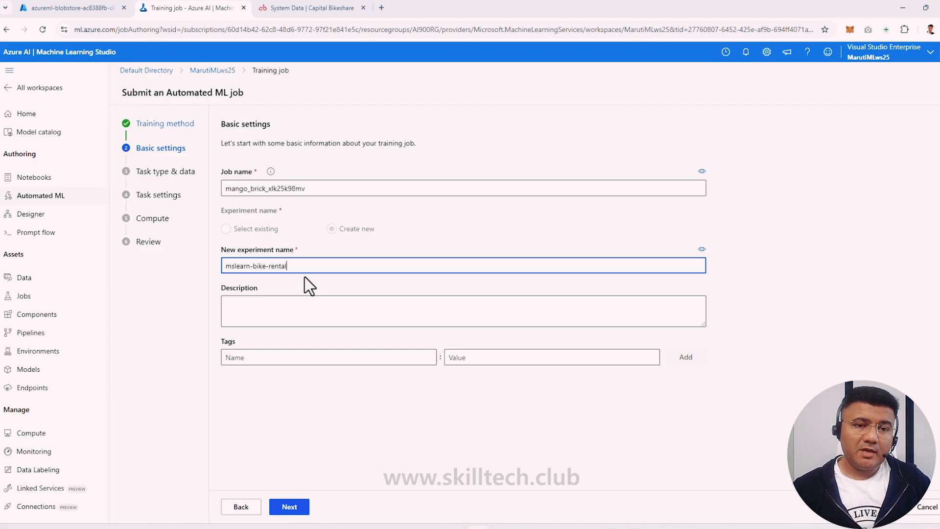
Describe the job as "Automated machine learning for bike rental prediction" and proceed to the task type and data settings
{"action": "left_click", "coordinate": [304, 315]}
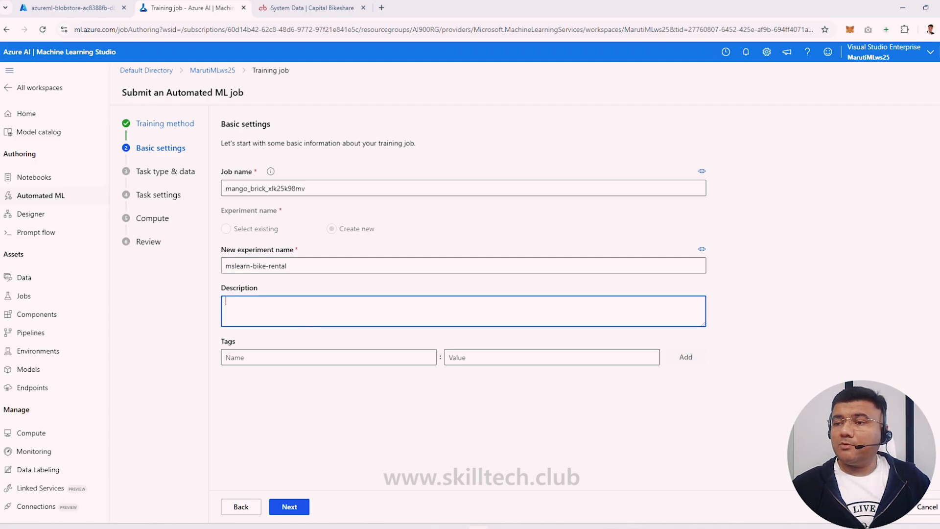
{"action": "key", "text": "alt+Tab"}
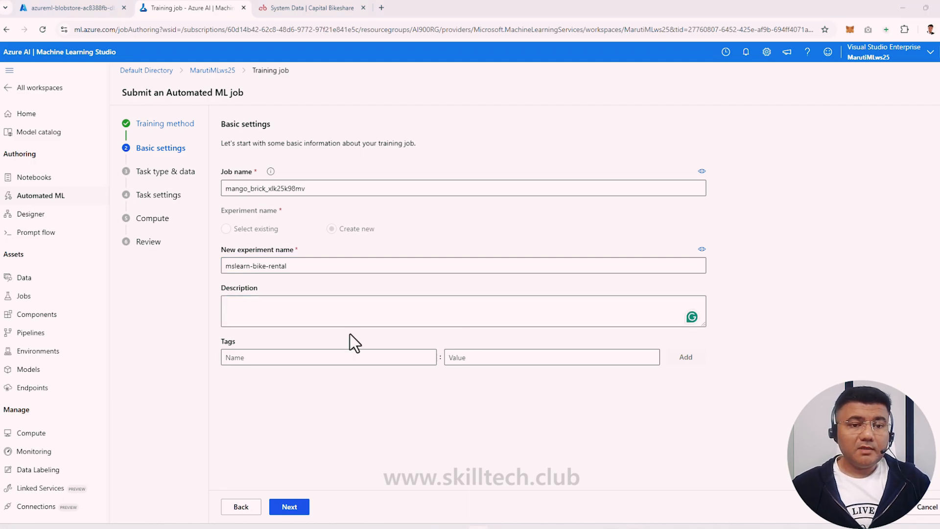
{"action": "left_click", "coordinate": [280, 315]}
{"action": "type", "text": "Automated machine learning for bike rental prediction"}
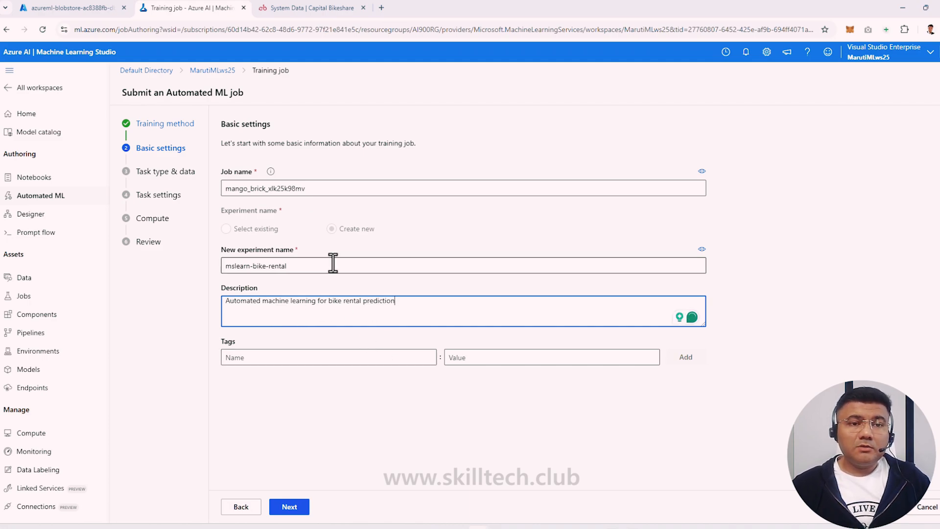
{"action": "left_click", "coordinate": [290, 506]}
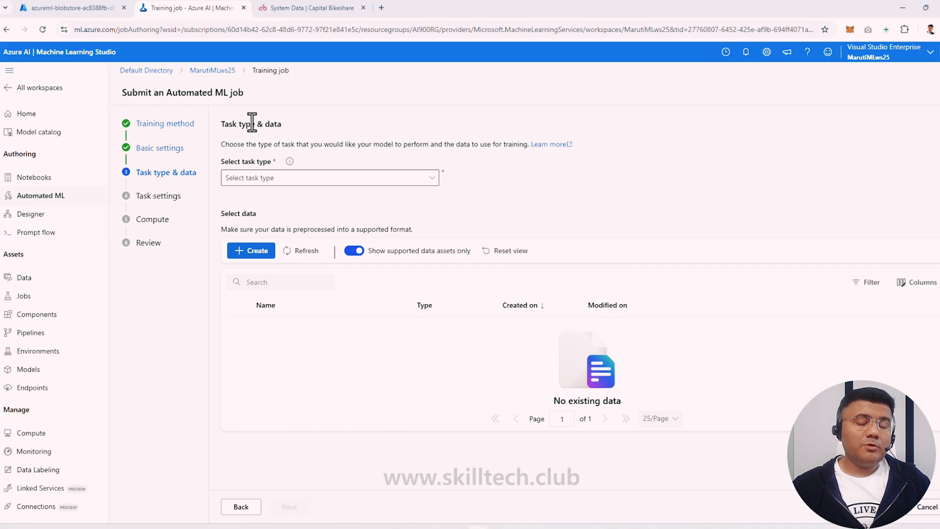
Set the job's task type to Regression
{"action": "left_click", "coordinate": [432, 179]}
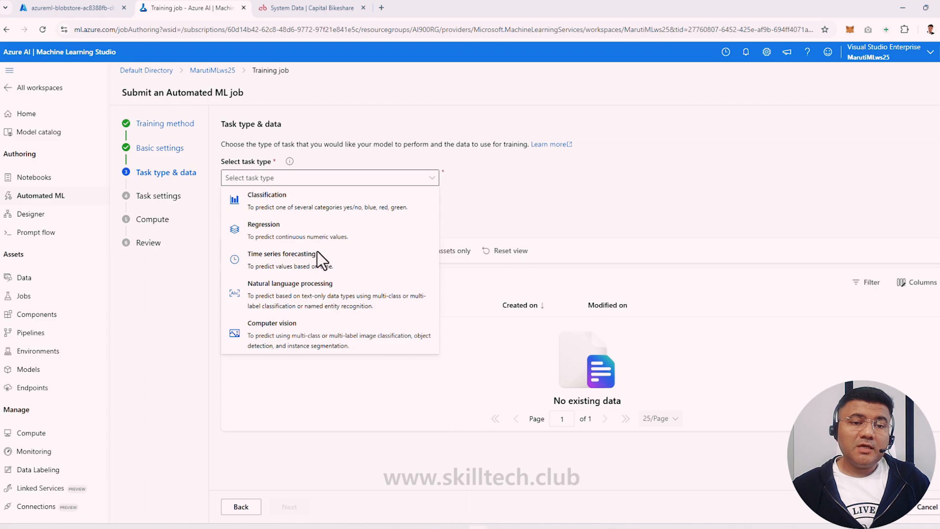
{"action": "left_click", "coordinate": [295, 241]}
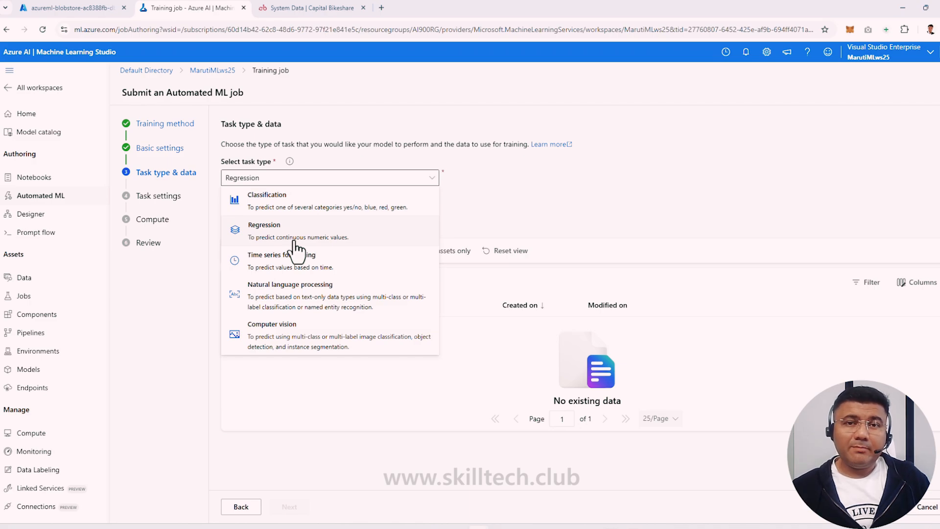
{"action": "left_click", "coordinate": [295, 241]}
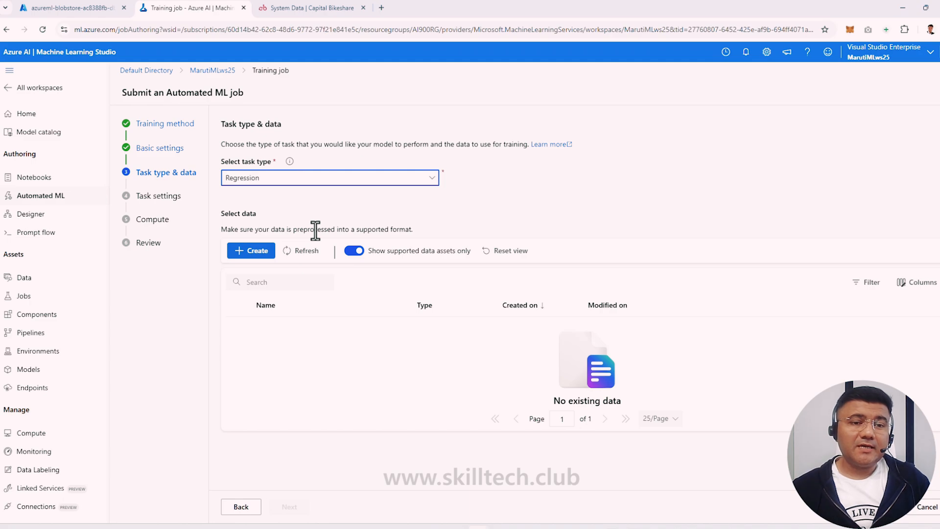
Start creating a new data asset for the job and name it bike-rentals
{"action": "left_click", "coordinate": [251, 255]}
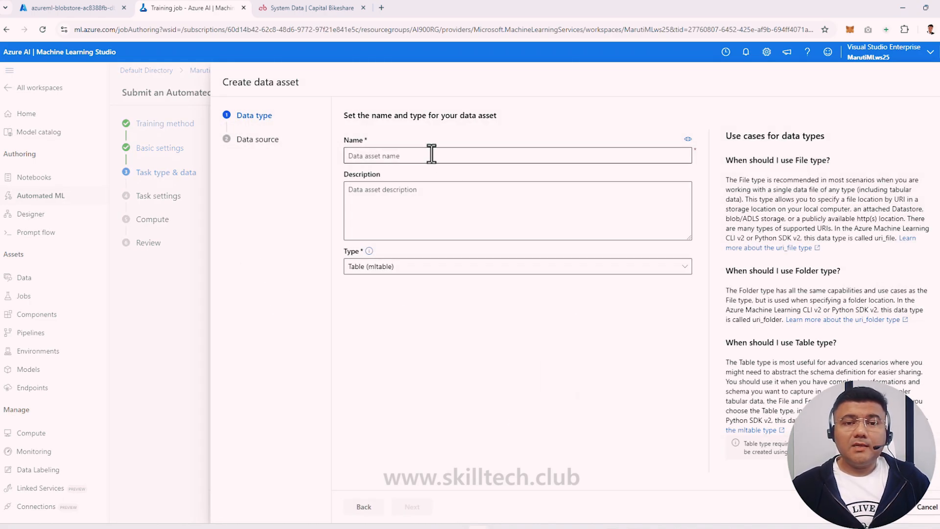
{"action": "left_click", "coordinate": [431, 155]}
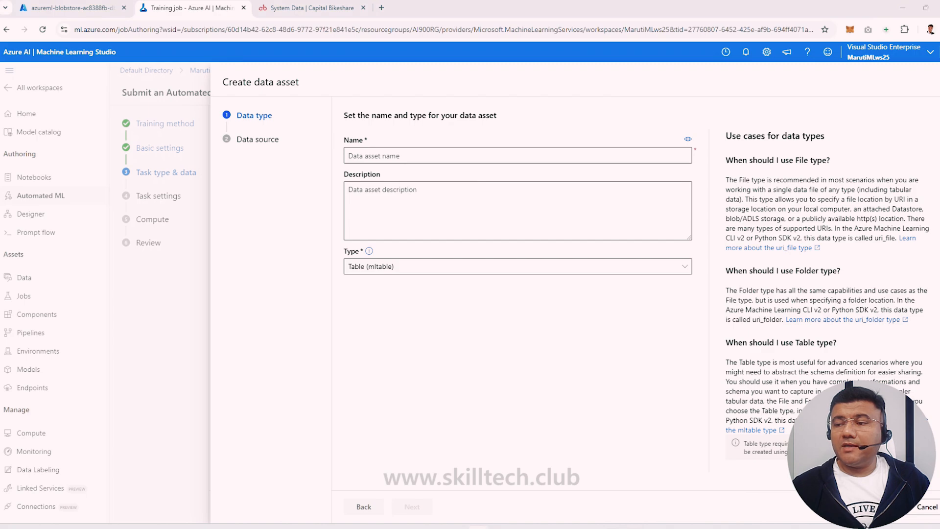
{"action": "left_click", "coordinate": [402, 157]}
{"action": "key", "text": "Down"}
{"action": "key", "text": "Down"}
{"action": "key", "text": "Down"}
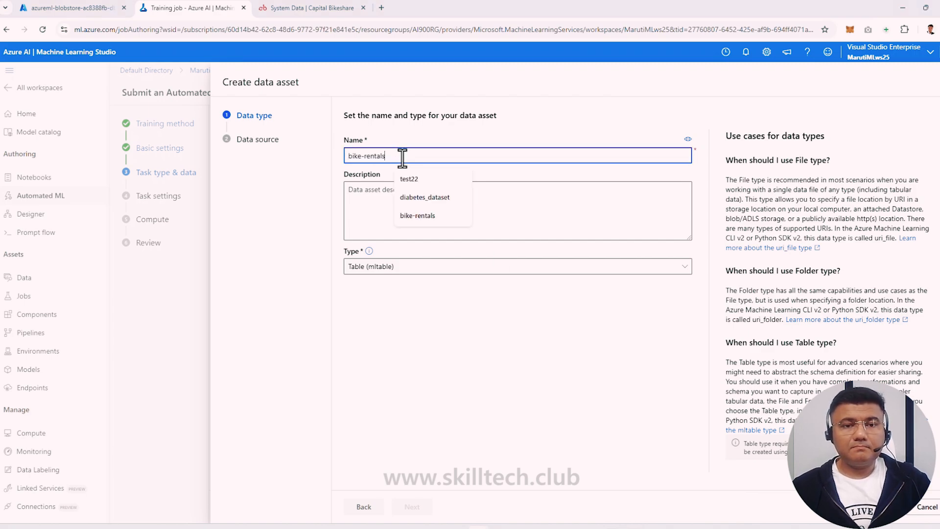
{"action": "key", "text": "Return"}
Describe the data asset as "Historic bike rental data", keep its type as Table (mltable) and proceed to the data source
{"action": "left_click", "coordinate": [392, 199]}
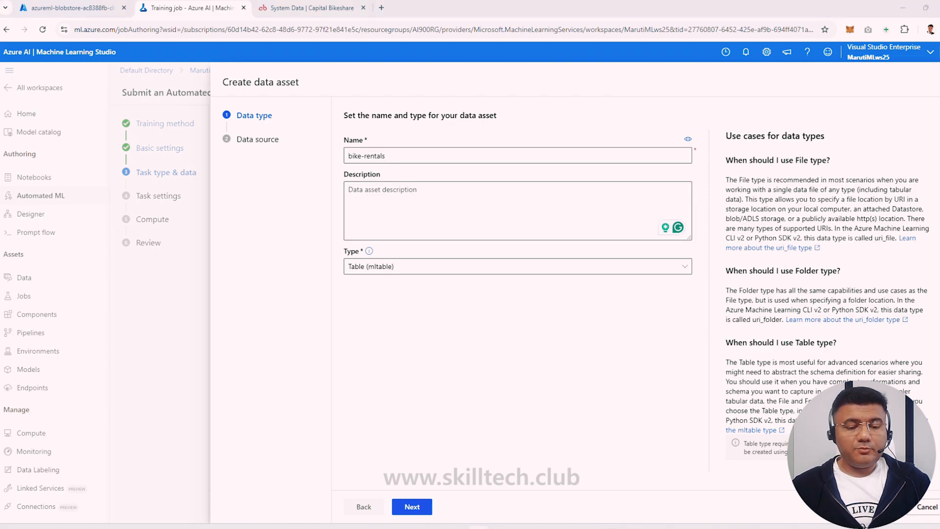
{"action": "left_click", "coordinate": [343, 204]}
{"action": "left_click", "coordinate": [365, 206]}
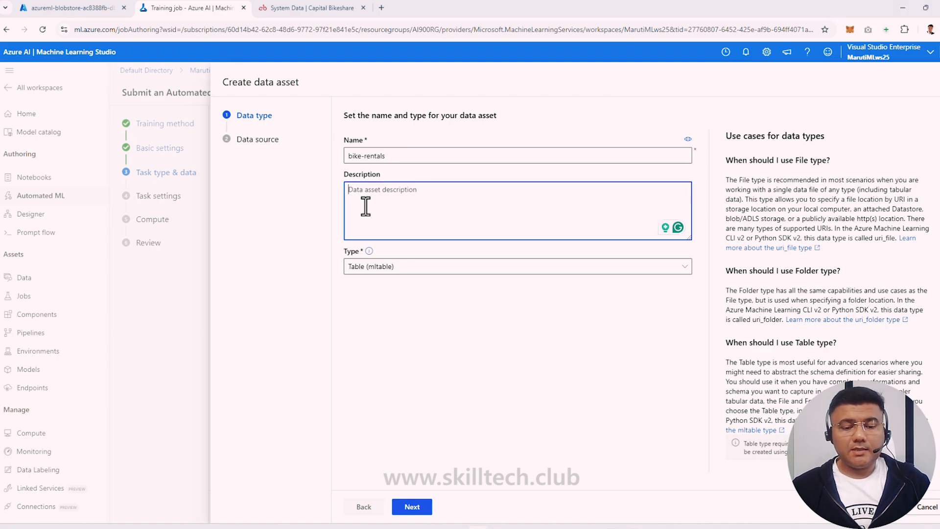
{"action": "type", "text": "Historic bike rental data"}
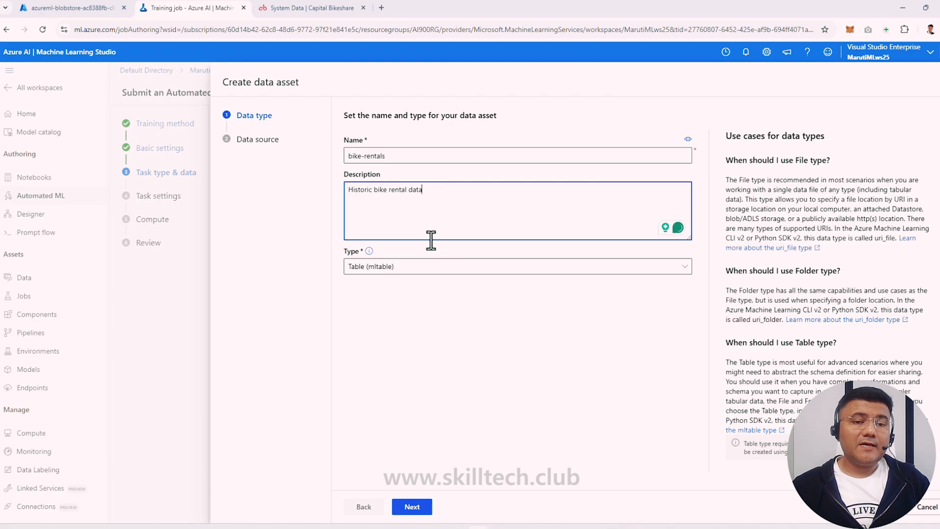
{"action": "left_click", "coordinate": [420, 272]}
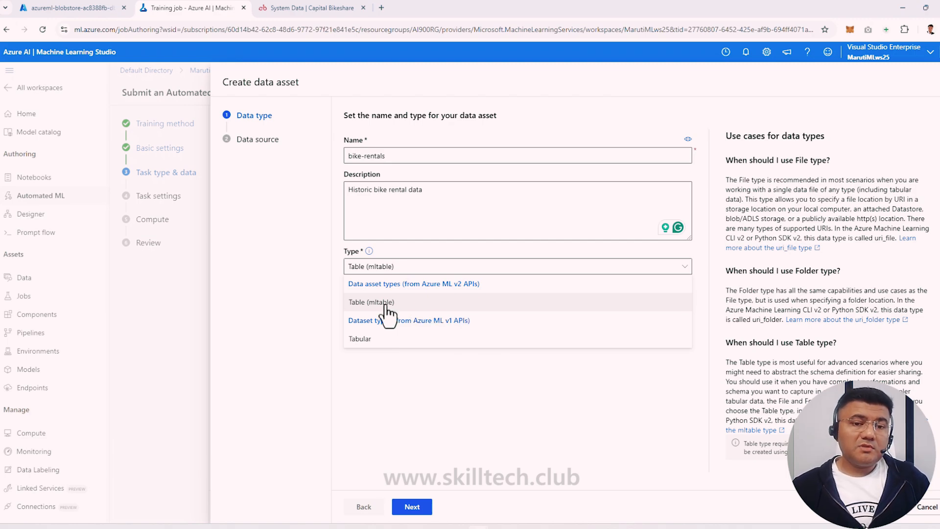
{"action": "left_click", "coordinate": [461, 304]}
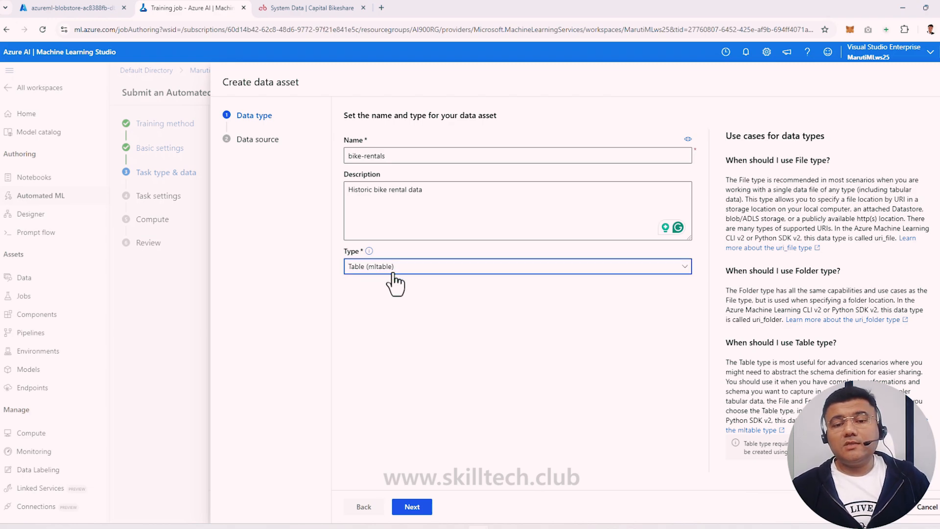
{"action": "left_click", "coordinate": [413, 506]}
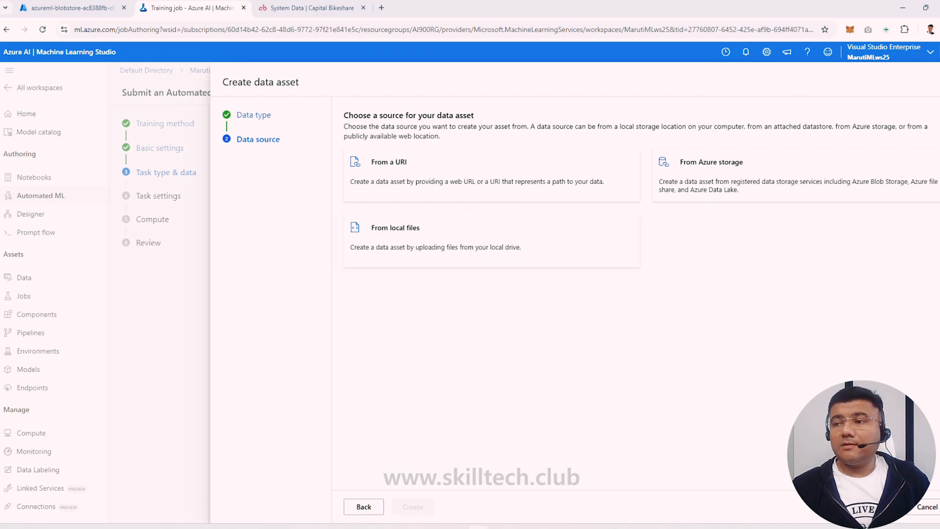
Choose local files as the data source and accept the workspaceblobstore datastore in Azure Blob Storage as destination
{"action": "left_click", "coordinate": [490, 255]}
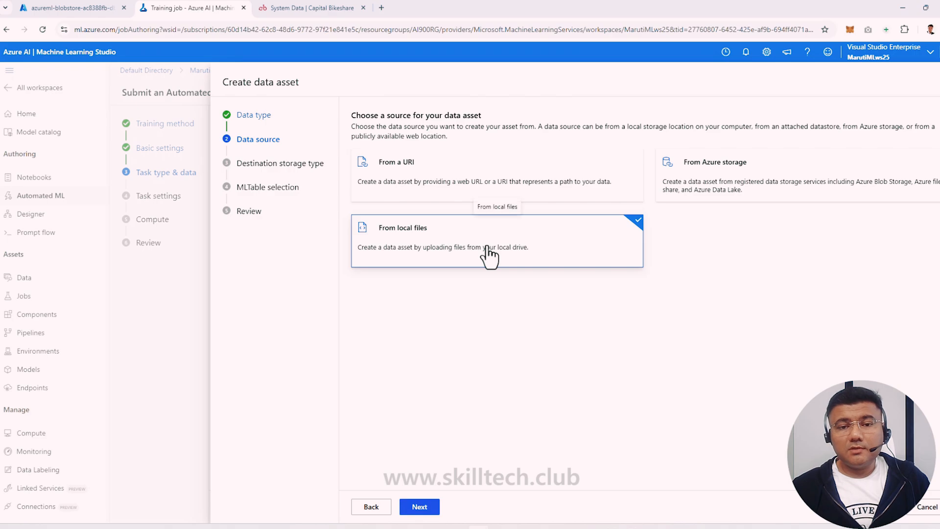
{"action": "left_click", "coordinate": [419, 507]}
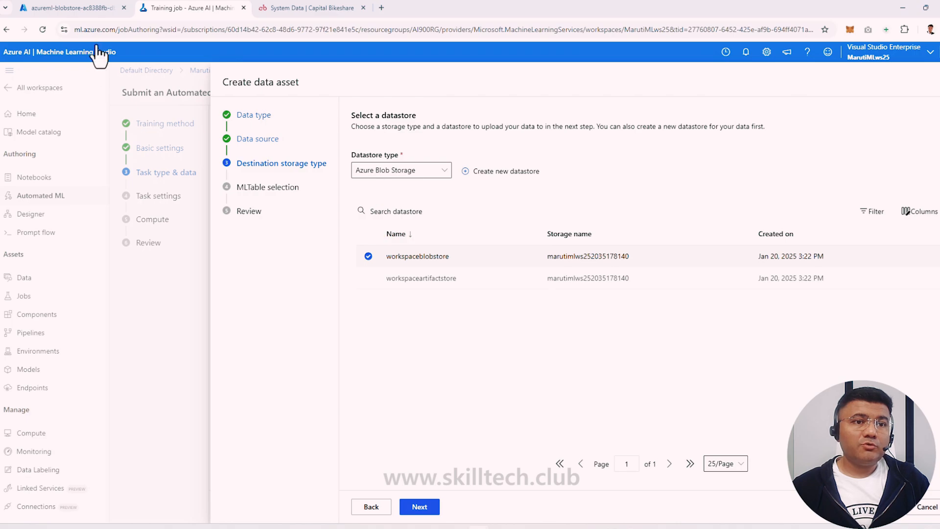
{"action": "left_click", "coordinate": [98, 9]}
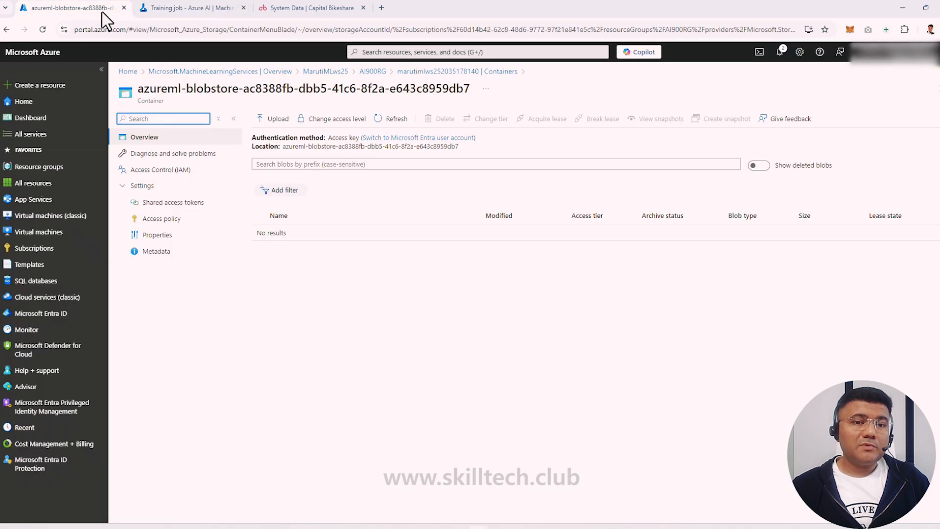
{"action": "left_click", "coordinate": [205, 9]}
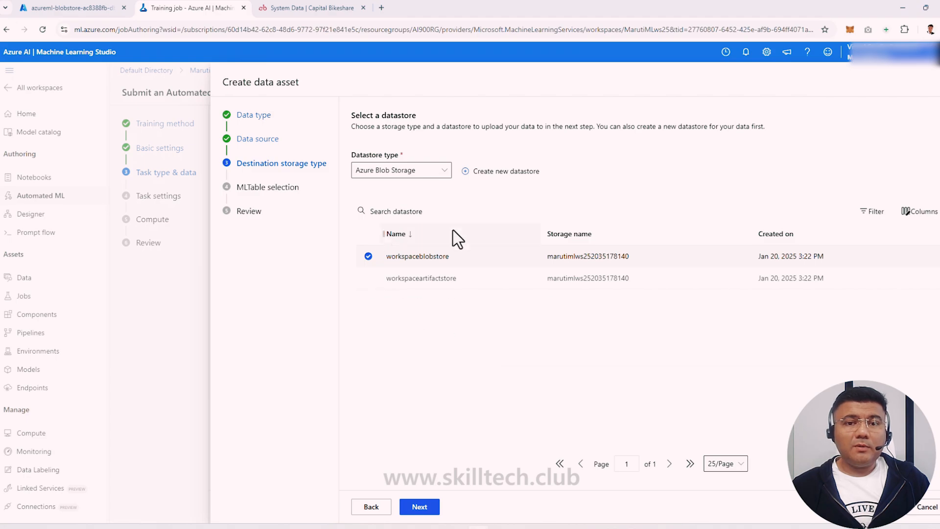
{"action": "left_click", "coordinate": [428, 509]}
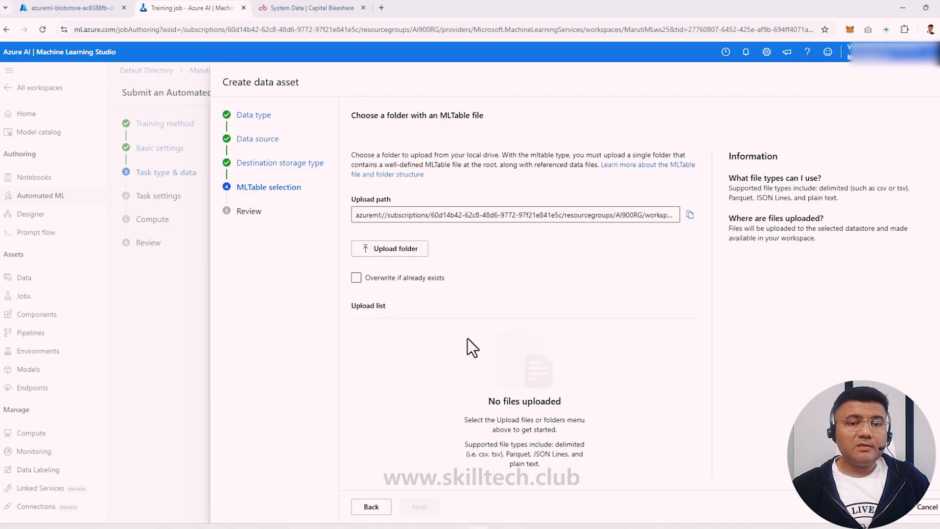
Upload the bike-data folder from Downloads\bike-data as the MLTable folder and create the data asset
{"action": "left_click", "coordinate": [408, 251]}
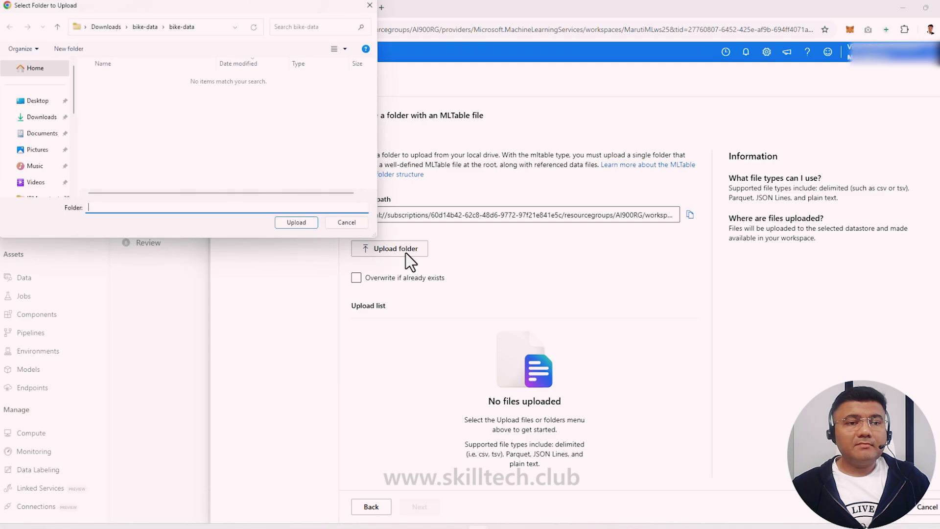
{"action": "left_click", "coordinate": [145, 27]}
{"action": "left_click", "coordinate": [114, 98]}
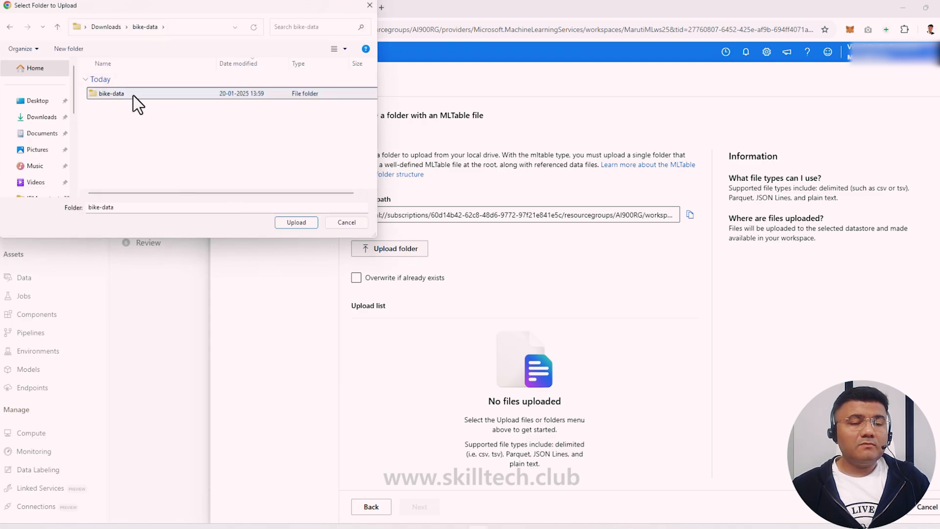
{"action": "left_click", "coordinate": [298, 226]}
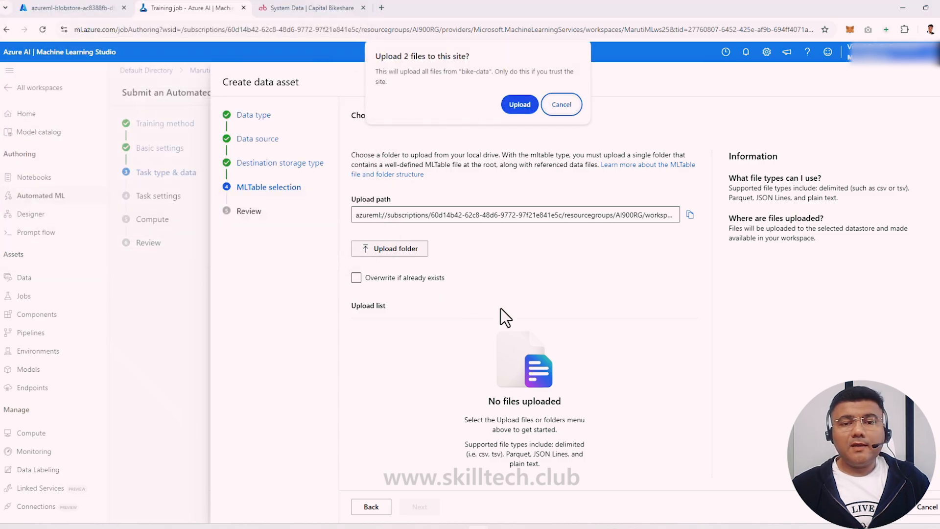
{"action": "left_click", "coordinate": [514, 112]}
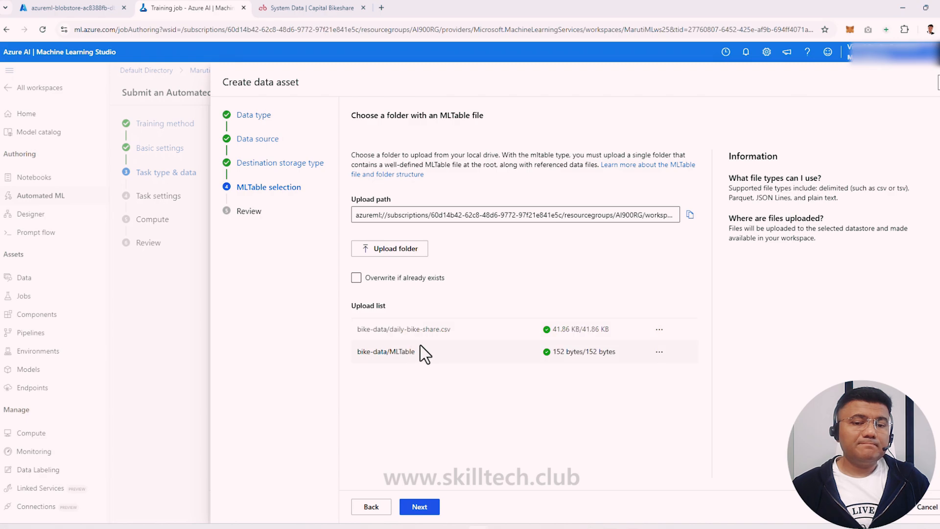
{"action": "left_click", "coordinate": [419, 507]}
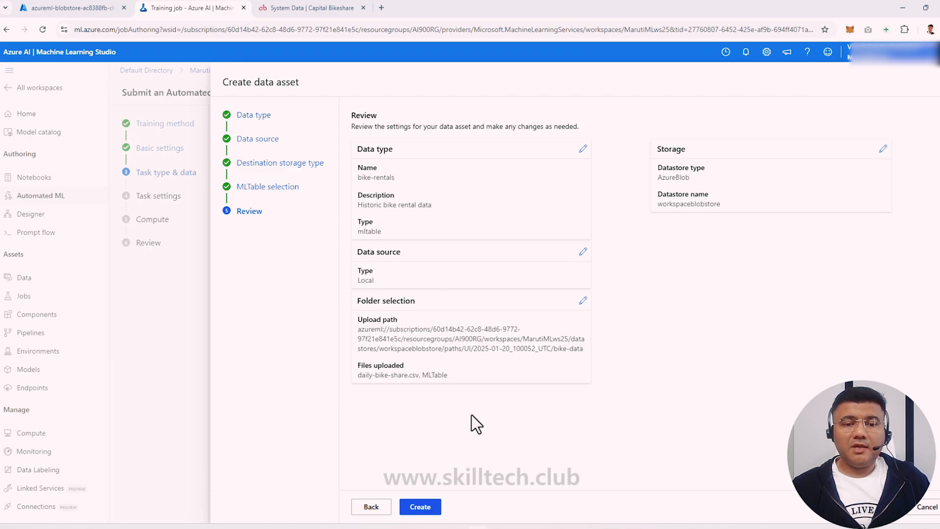
{"action": "left_click", "coordinate": [431, 505]}
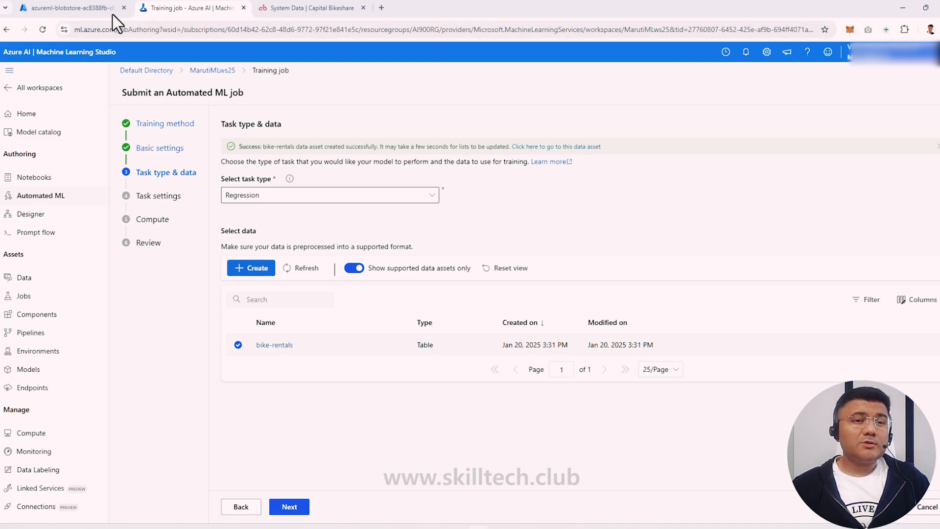
Switch to the Azure portal, refresh the azureml-blobstore container and inspect the uploaded bike-data folder inside UI/2025-01-20_100052_UTC
{"action": "left_click", "coordinate": [93, 8]}
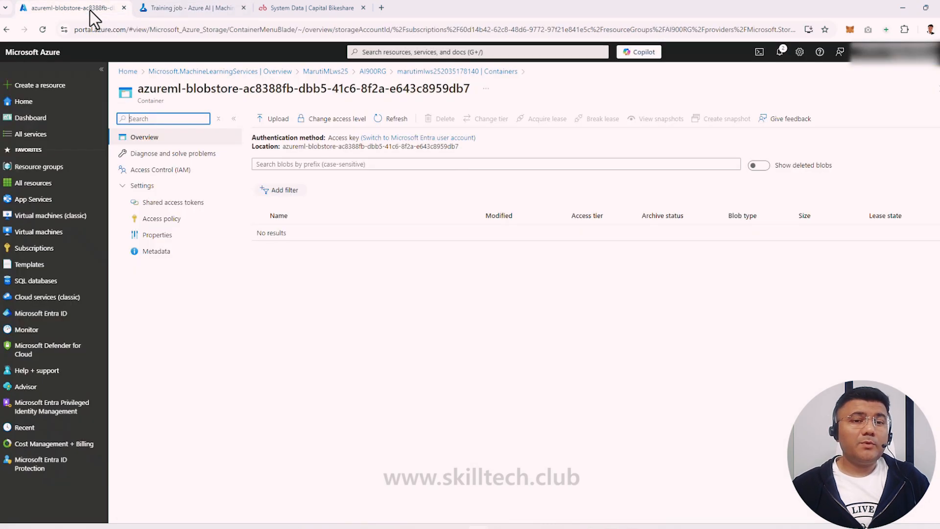
{"action": "left_click", "coordinate": [378, 123]}
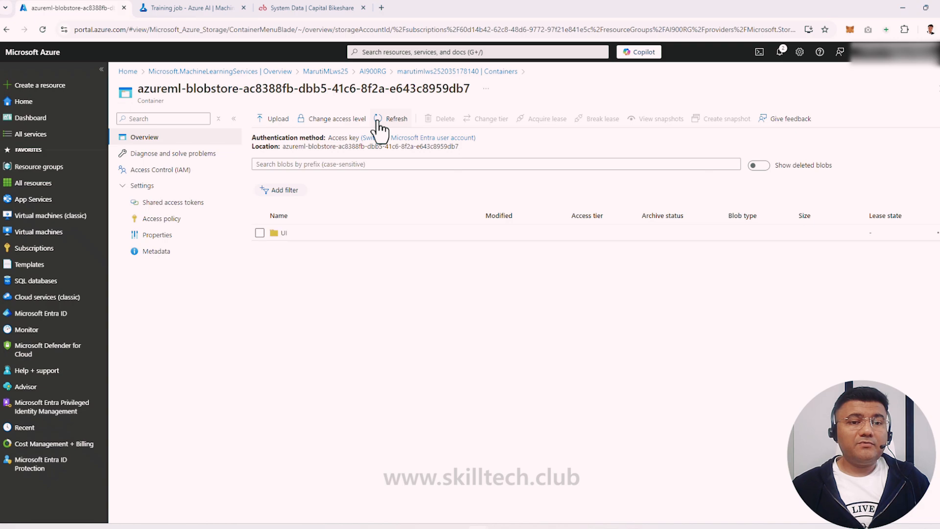
{"action": "left_click", "coordinate": [276, 235]}
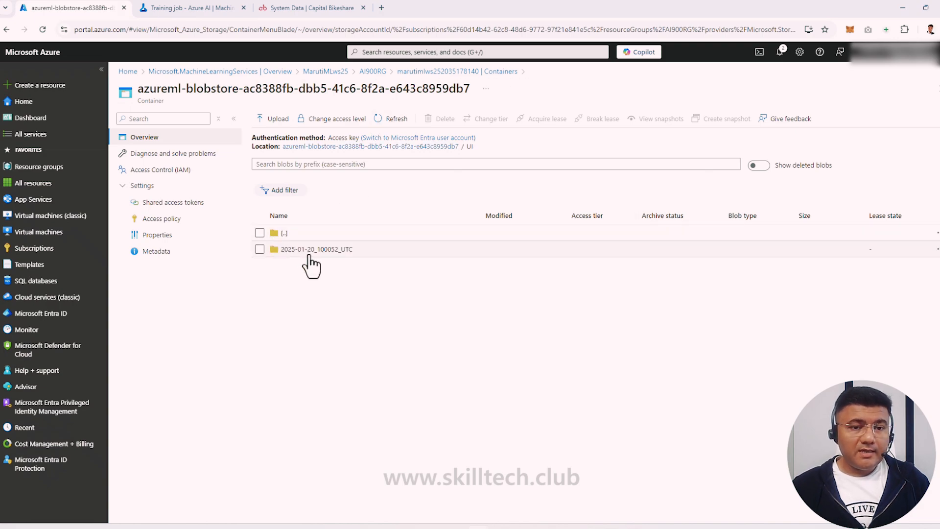
{"action": "left_click", "coordinate": [304, 253]}
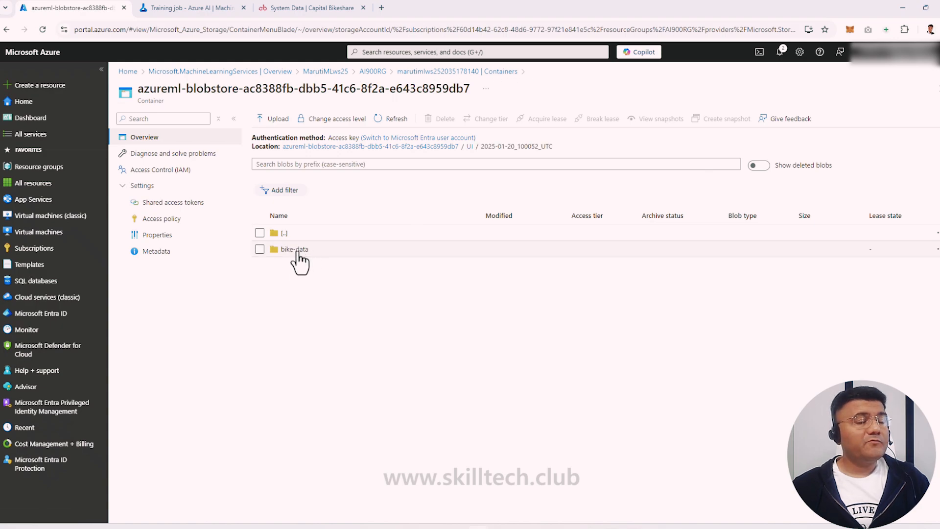
{"action": "left_click", "coordinate": [298, 251]}
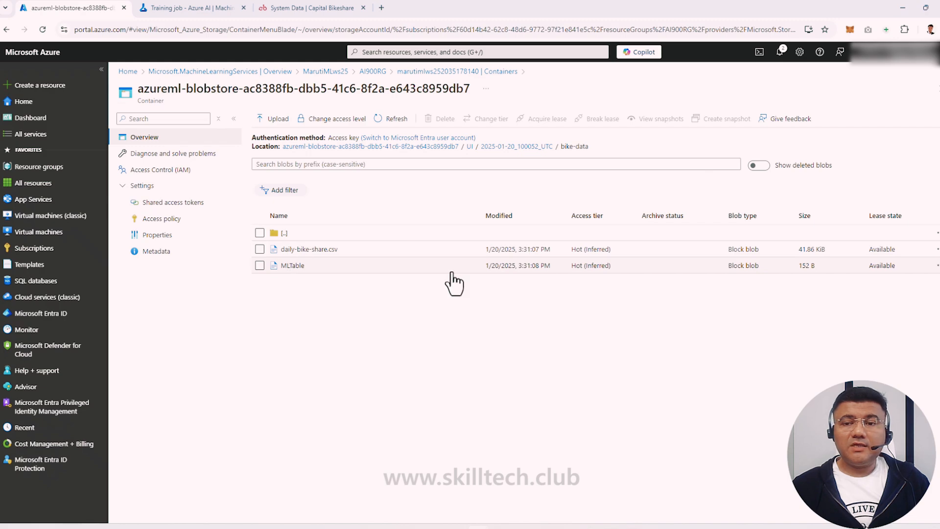
Switch back to Azure Machine Learning Studio, proceed with the bike-rentals data and choose rentals (Integer) as the target column
{"action": "left_click", "coordinate": [184, 8]}
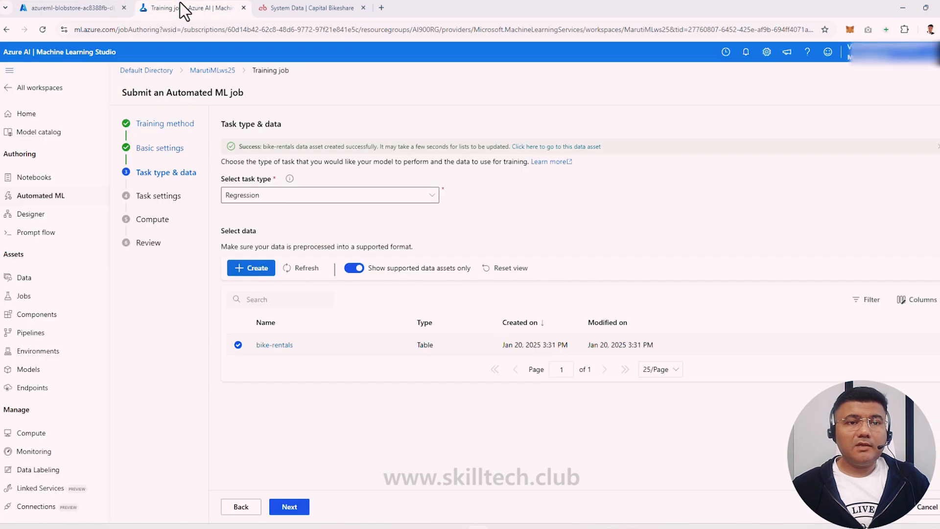
{"action": "left_click", "coordinate": [299, 509]}
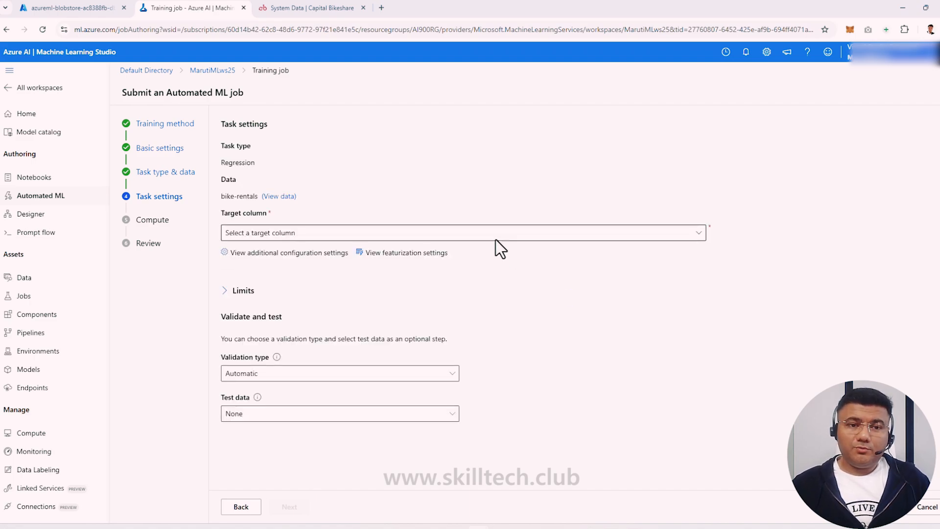
{"action": "left_click", "coordinate": [320, 235]}
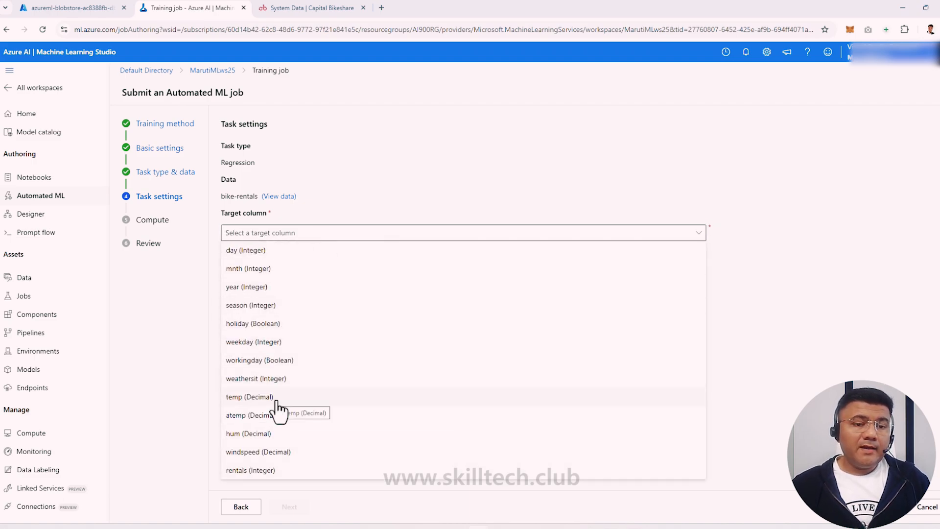
{"action": "left_click", "coordinate": [261, 471]}
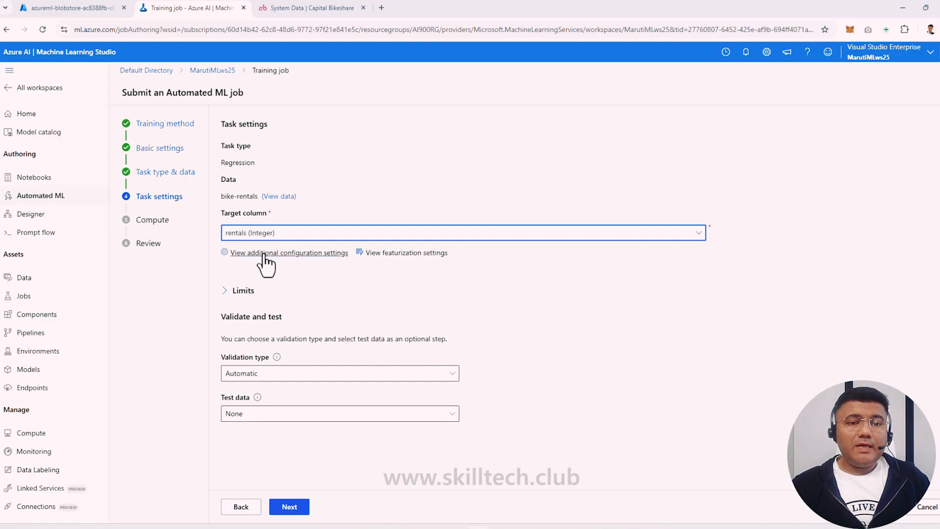
In the additional configuration settings, disable Explain best model and Use all supported models
{"action": "left_click", "coordinate": [263, 253]}
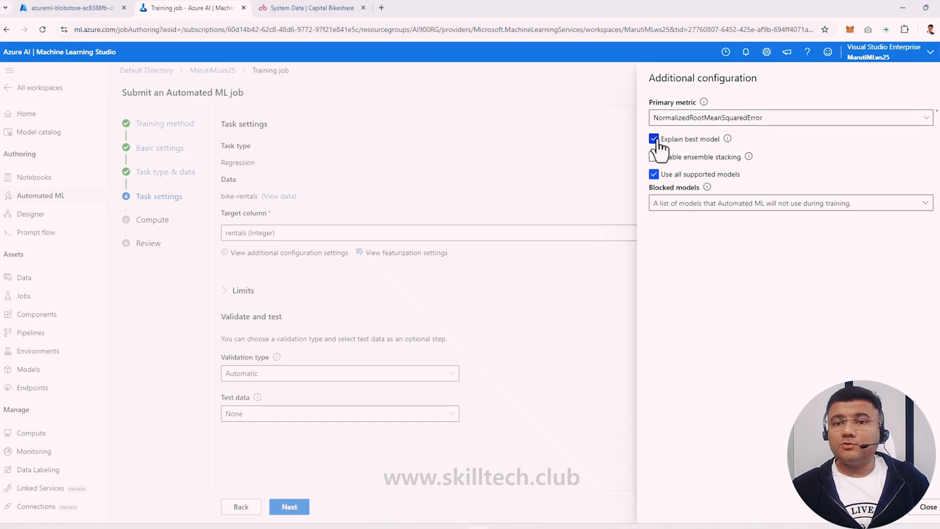
{"action": "left_click", "coordinate": [654, 140]}
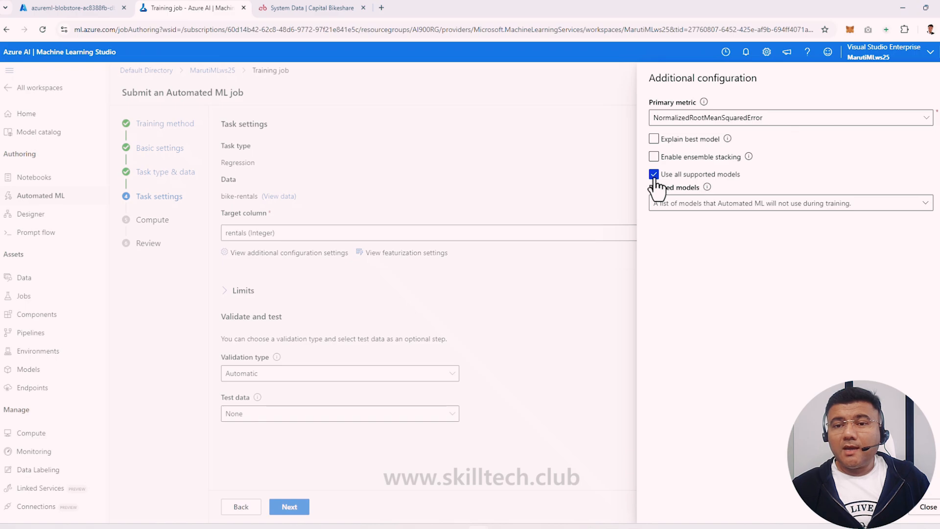
{"action": "left_click", "coordinate": [654, 175]}
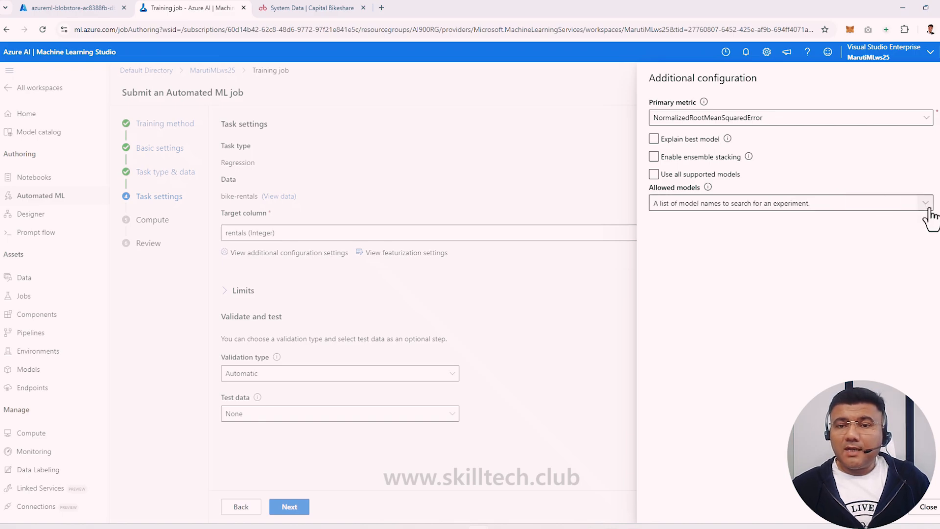
Restrict the allowed models to RandomForest and LightGBM, and check that the additional configuration is saved
{"action": "left_click", "coordinate": [925, 203]}
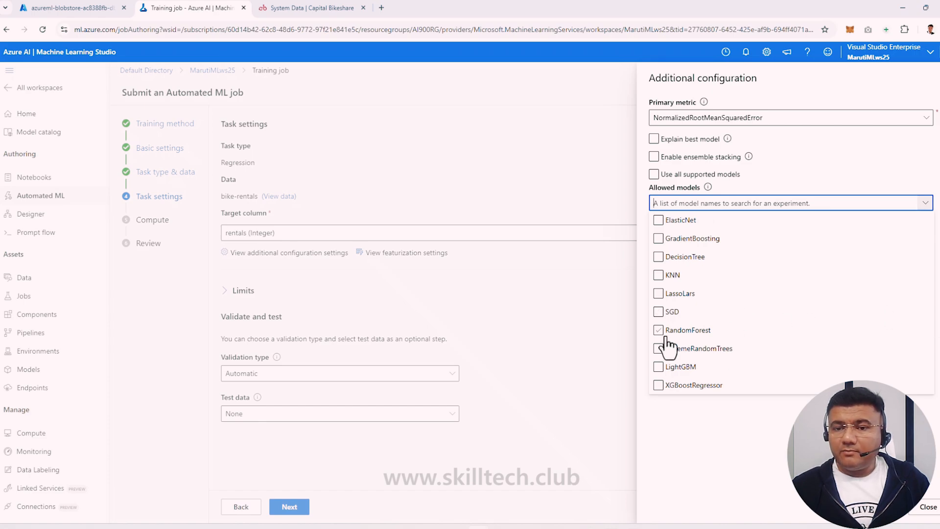
{"action": "left_click", "coordinate": [658, 330]}
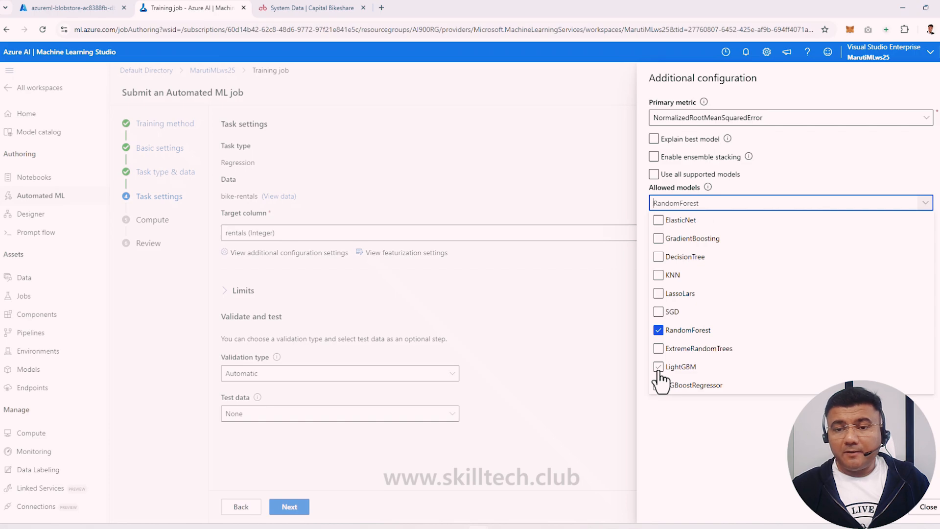
{"action": "left_click", "coordinate": [658, 368]}
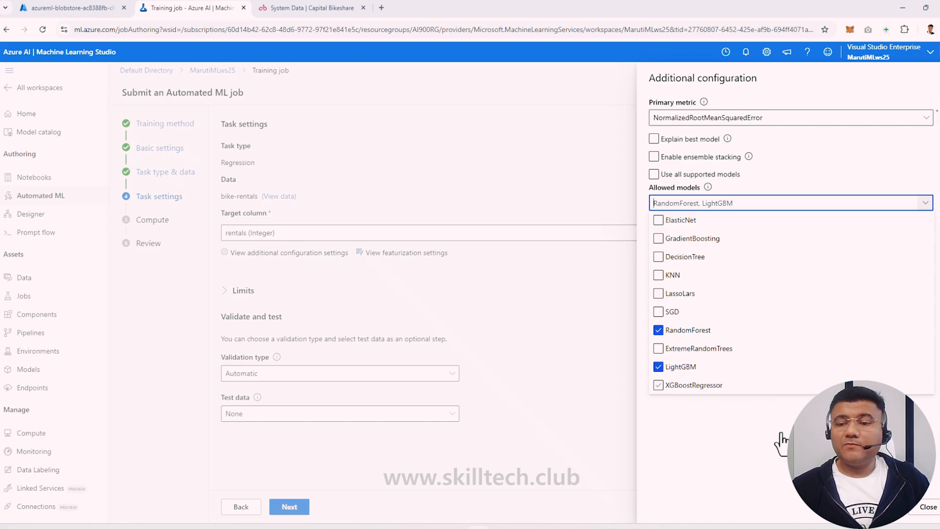
{"action": "left_click", "coordinate": [880, 506]}
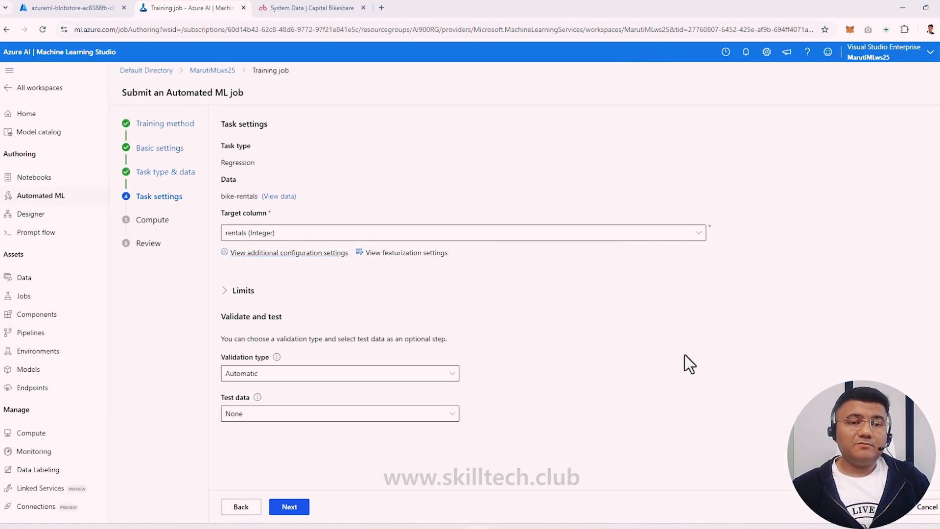
{"action": "left_click", "coordinate": [306, 253]}
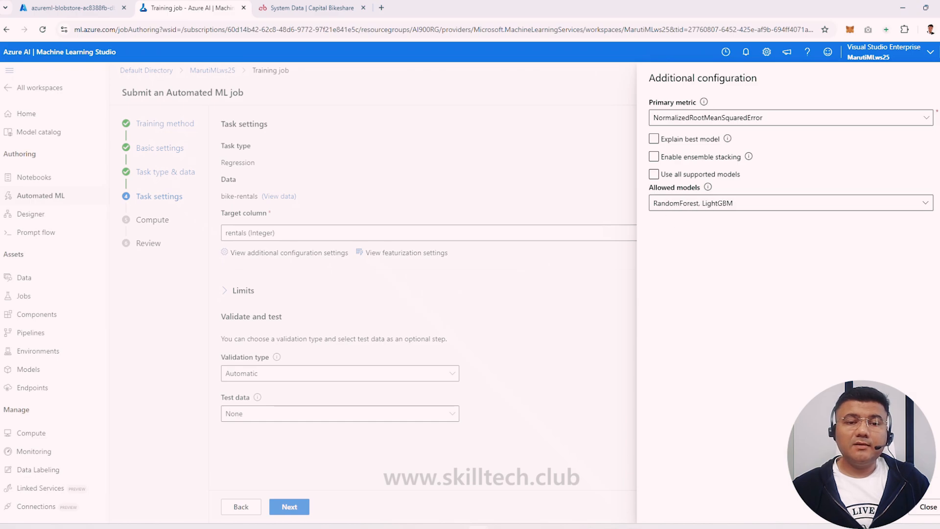
{"action": "left_click", "coordinate": [923, 506]}
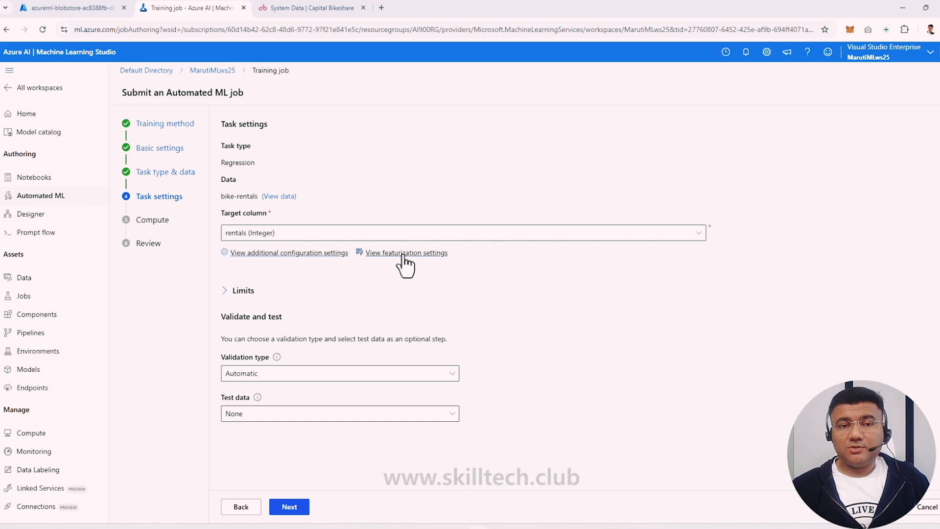
Review the featurization settings for the data columns through to the rentals target column, then close them
{"action": "left_click", "coordinate": [403, 253]}
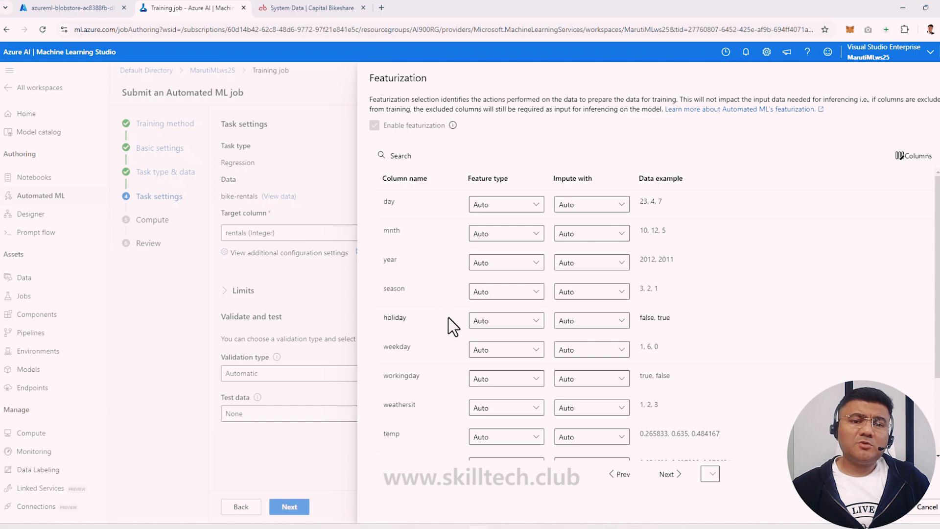
{"action": "scroll", "coordinate": [449, 323], "scroll_direction": "down", "scroll_amount": 3}
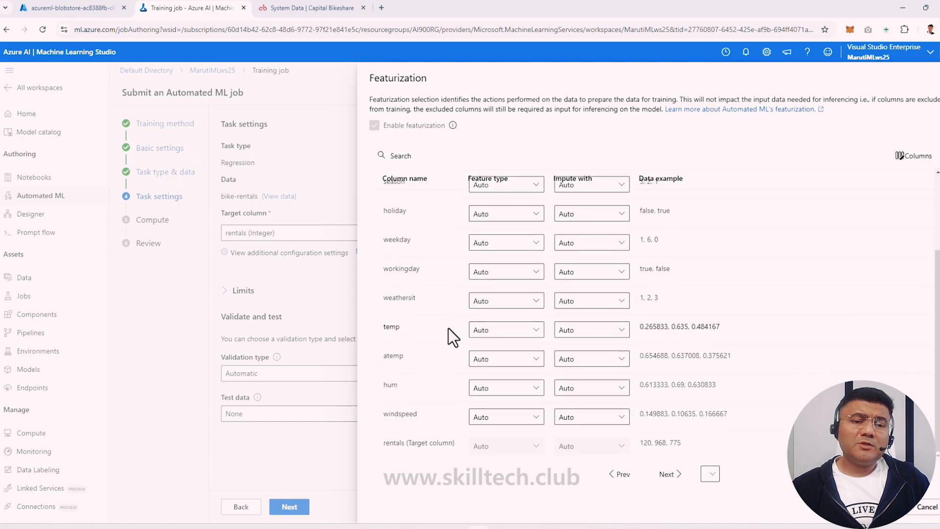
{"action": "left_click", "coordinate": [939, 78]}
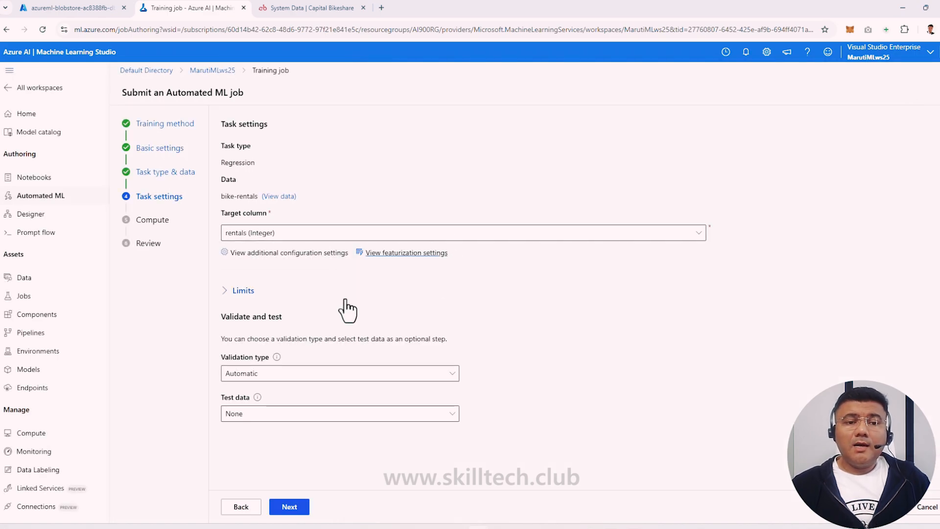
In the job limits, set the max trials, max concurrent trials and max nodes to 3 each
{"action": "left_click", "coordinate": [235, 292]}
{"action": "scroll", "coordinate": [397, 311], "scroll_direction": "down", "scroll_amount": 3}
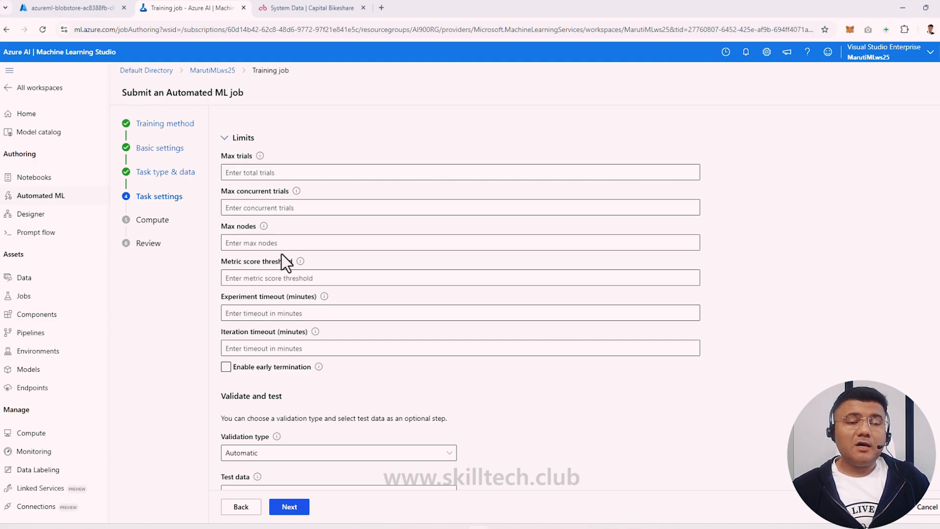
{"action": "left_click", "coordinate": [306, 172]}
{"action": "type", "text": "3"}
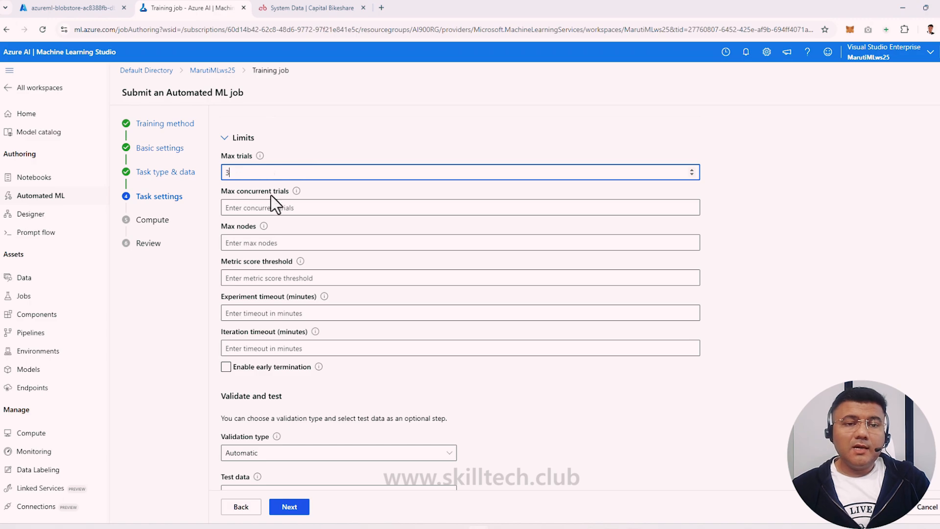
{"action": "left_click", "coordinate": [259, 207]}
{"action": "type", "text": "3"}
{"action": "left_click", "coordinate": [257, 239]}
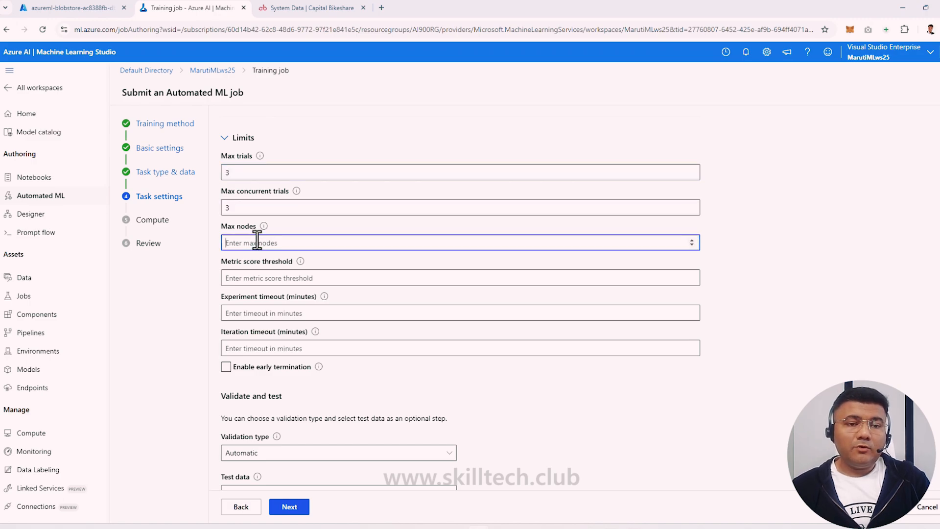
{"action": "type", "text": "3"}
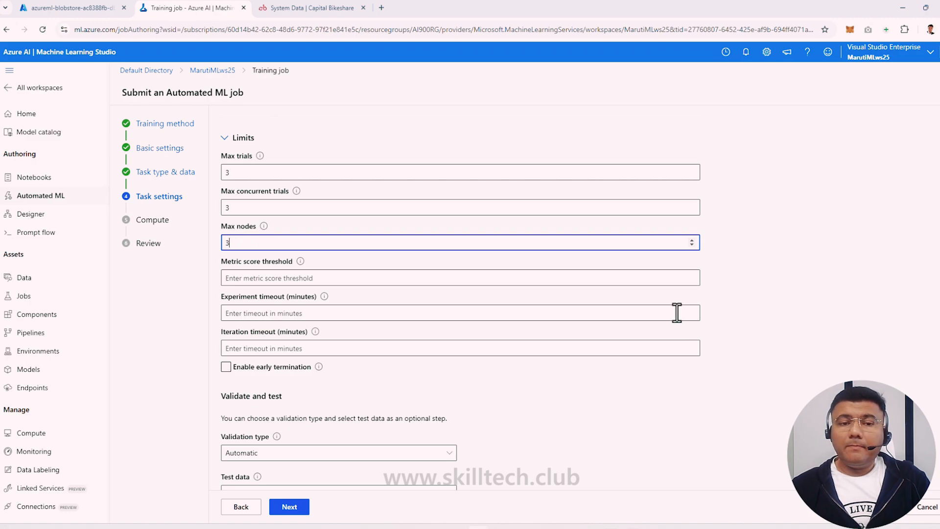
Set the metric score threshold to 0.085, the experiment and iteration timeouts to 15 minutes each, and enable early termination
{"action": "left_click", "coordinate": [289, 280]}
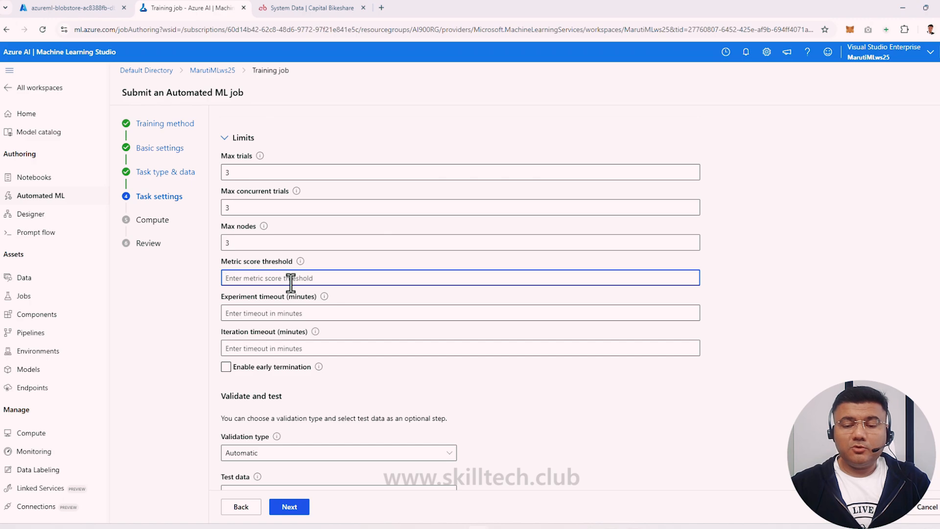
{"action": "type", "text": "0.0"}
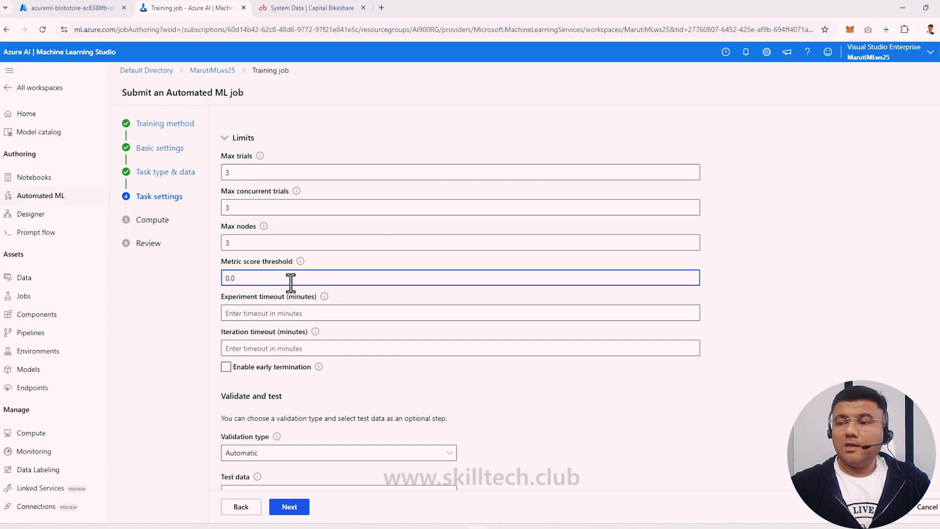
{"action": "type", "text": "85"}
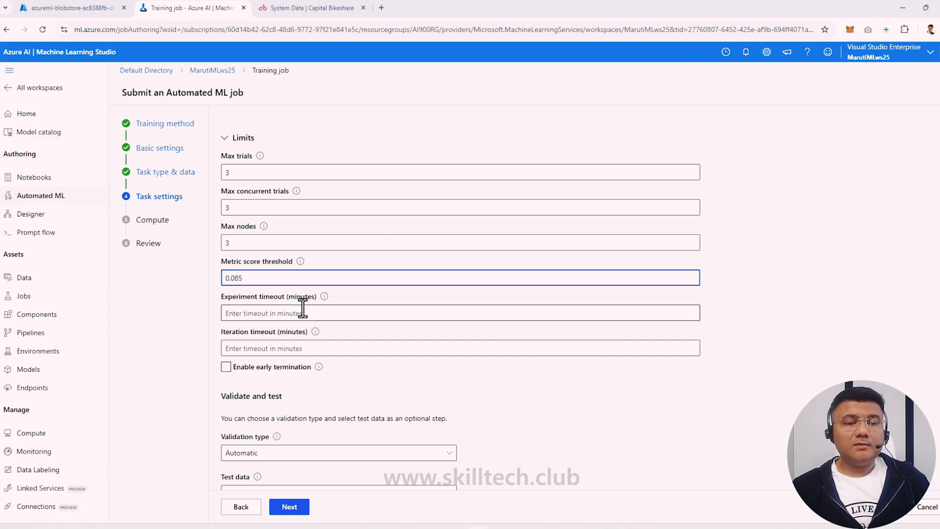
{"action": "left_click", "coordinate": [298, 313]}
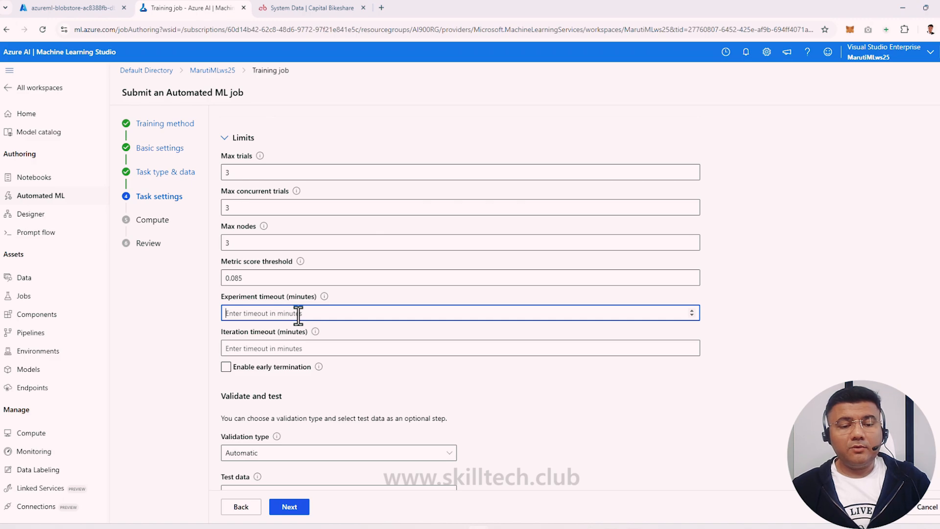
{"action": "type", "text": "15"}
{"action": "left_click", "coordinate": [287, 348]}
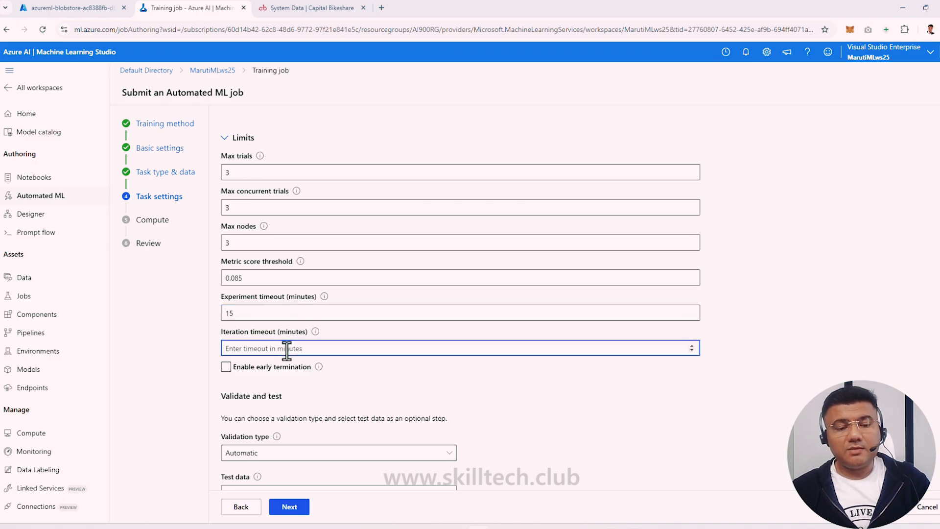
{"action": "type", "text": "15"}
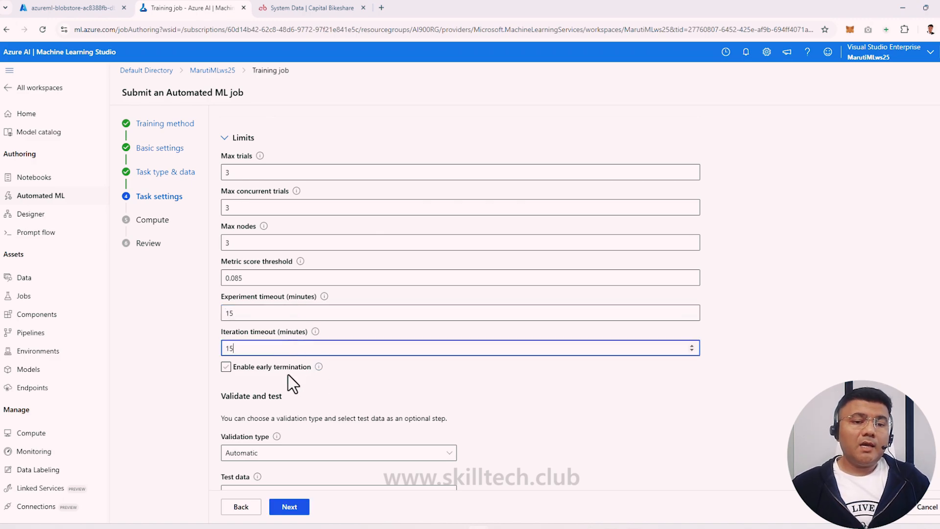
{"action": "left_click", "coordinate": [227, 372]}
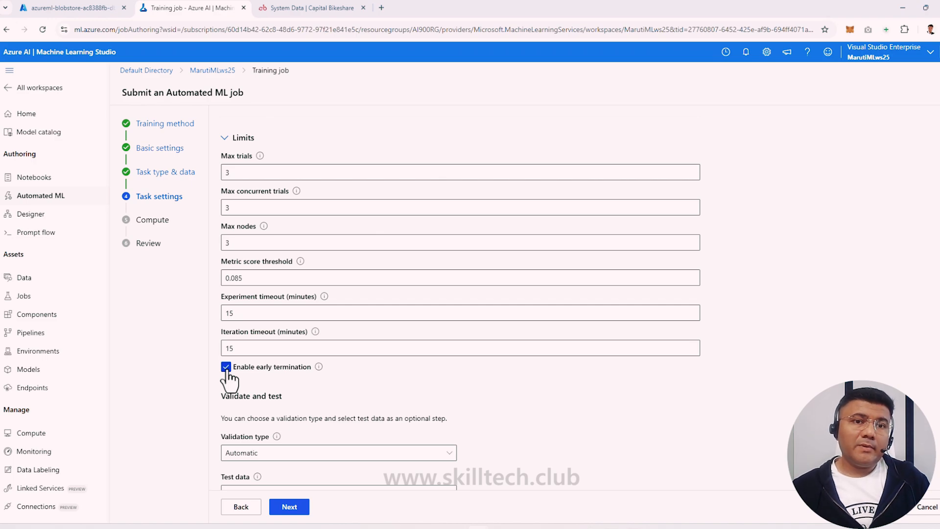
Set the validation type to Train-validation split, keep 10 percent of data for validation and proceed to the compute settings
{"action": "scroll", "coordinate": [516, 400], "scroll_direction": "down", "scroll_amount": 1}
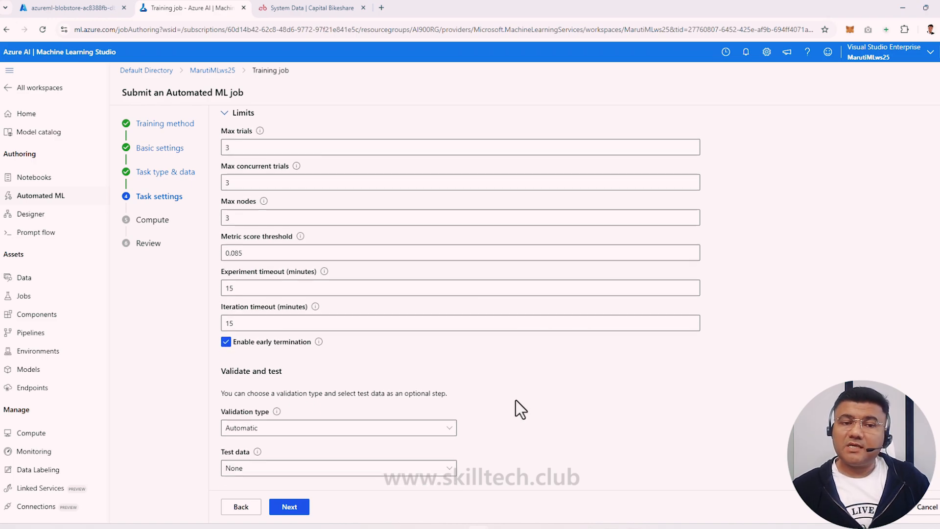
{"action": "left_click", "coordinate": [395, 427]}
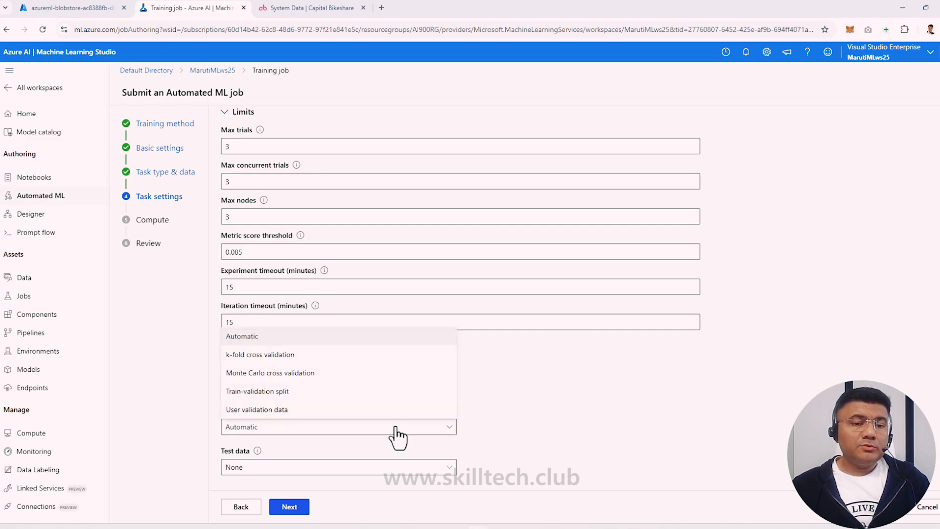
{"action": "left_click", "coordinate": [302, 392]}
{"action": "scroll", "coordinate": [333, 436], "scroll_direction": "down", "scroll_amount": 2}
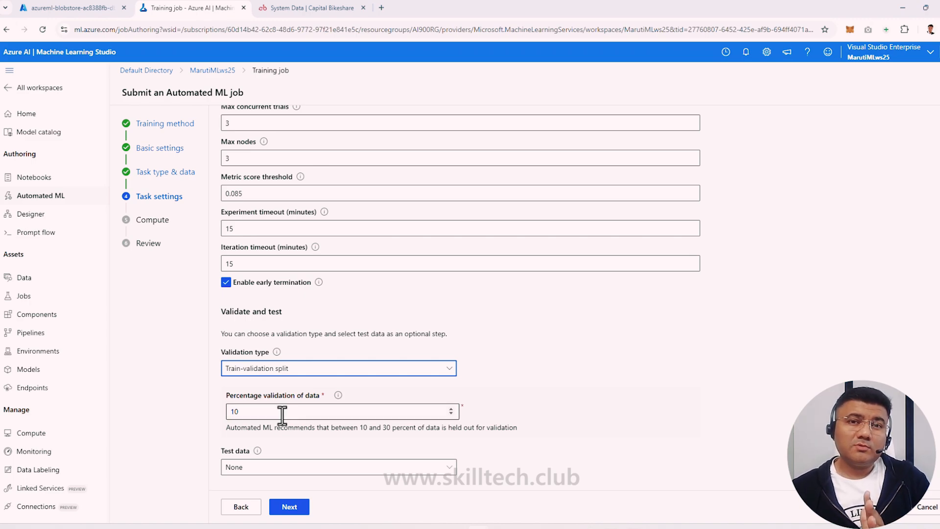
{"action": "left_click", "coordinate": [296, 507]}
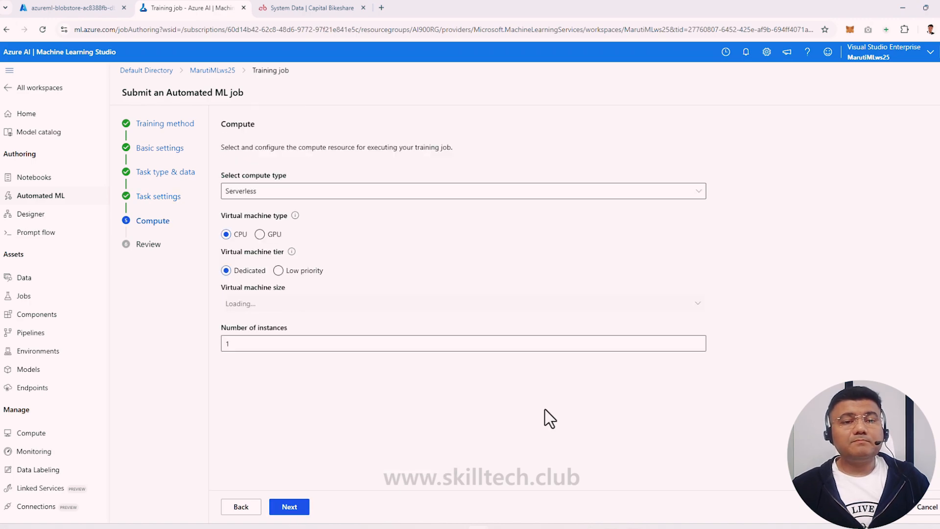
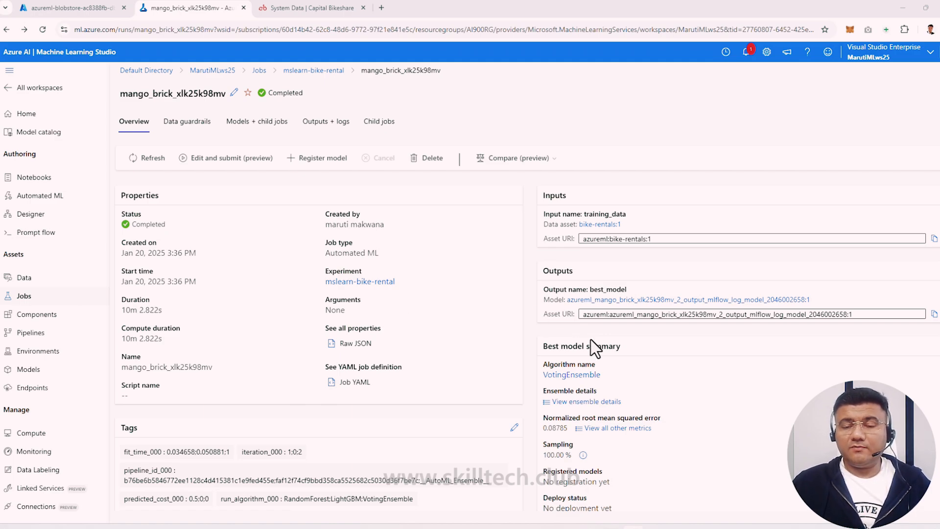
Open the completed job's best model, VotingEnsemble, from the best model summary and examine its metrics and charts
{"action": "scroll", "coordinate": [591, 339], "scroll_direction": "down", "scroll_amount": 2}
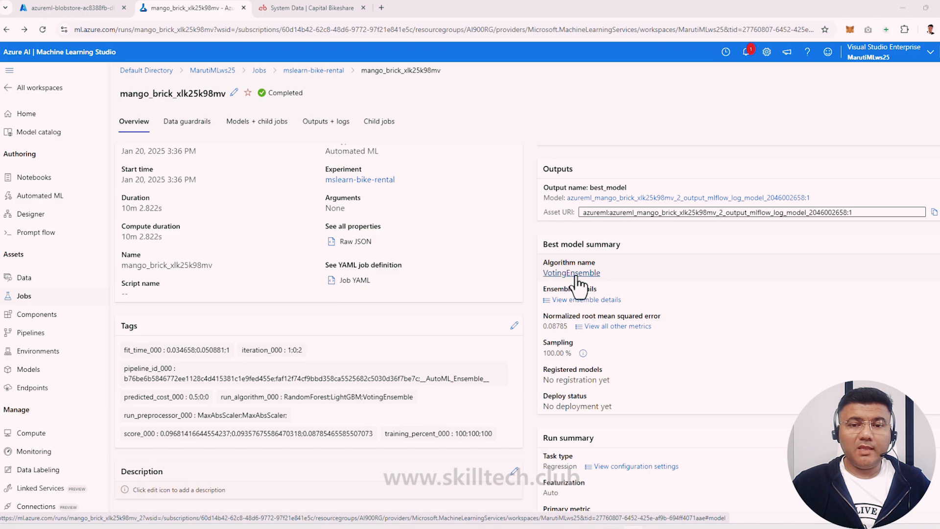
{"action": "left_click", "coordinate": [576, 274]}
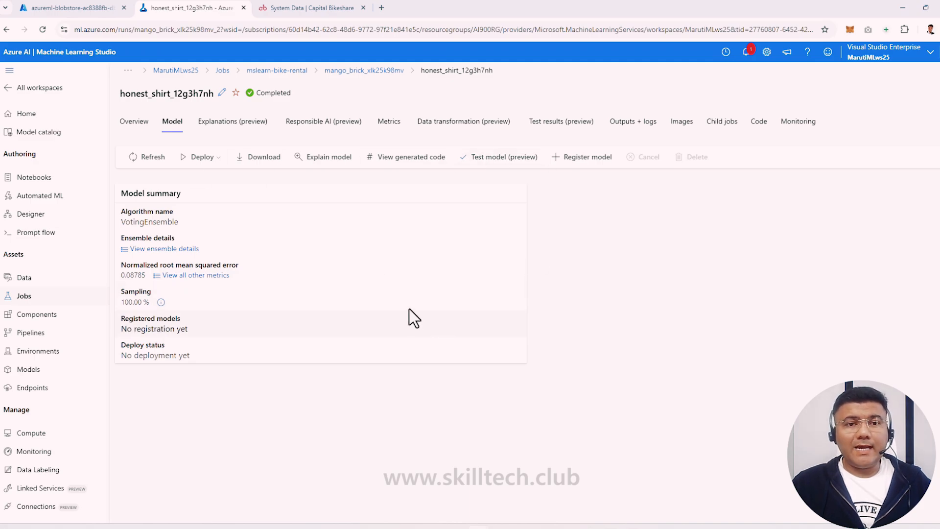
{"action": "left_click", "coordinate": [389, 123]}
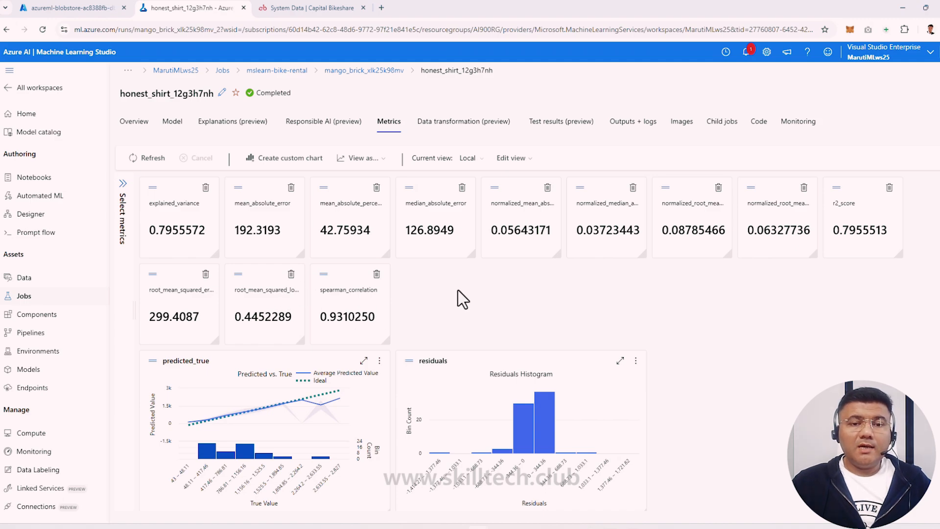
Examine the model's predicted_true and residuals charts and expand the metrics selection list to review the available metrics
{"action": "scroll", "coordinate": [489, 282], "scroll_direction": "down", "scroll_amount": 1}
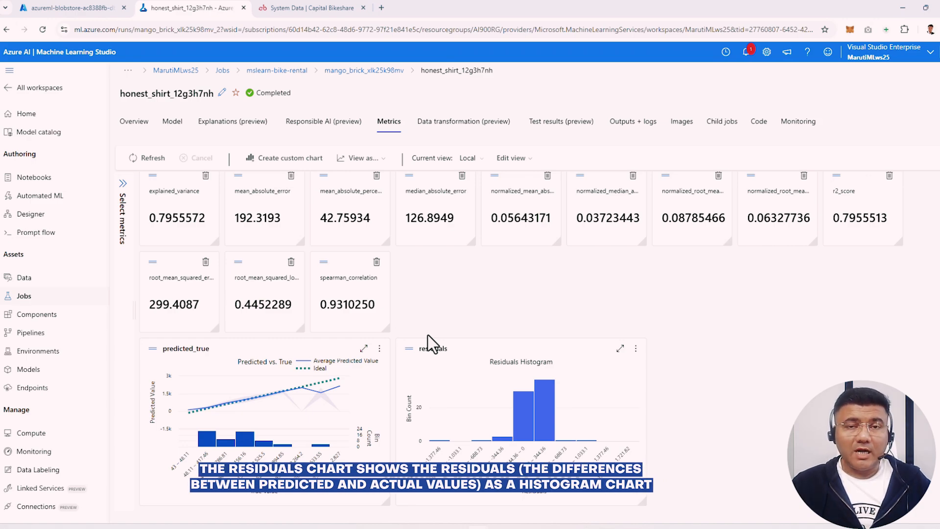
{"action": "mouse_move", "coordinate": [533, 416]}
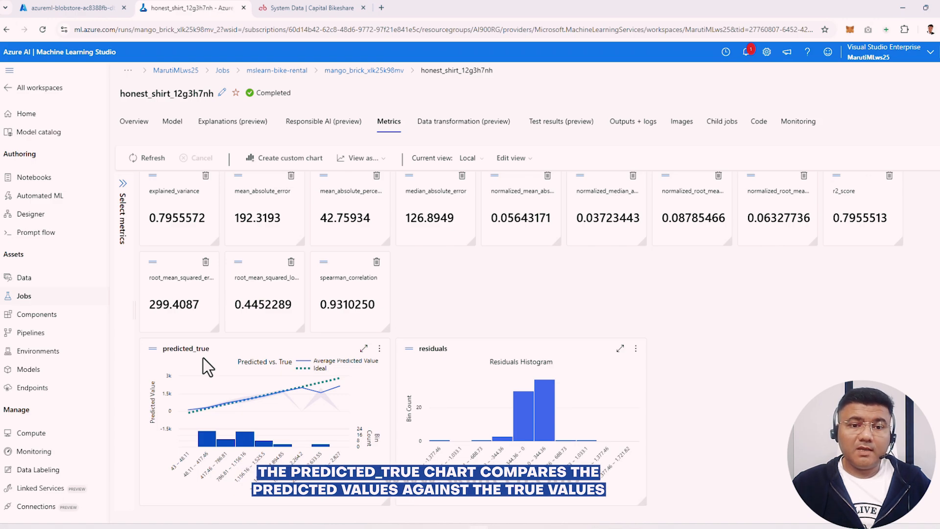
{"action": "left_click", "coordinate": [124, 195]}
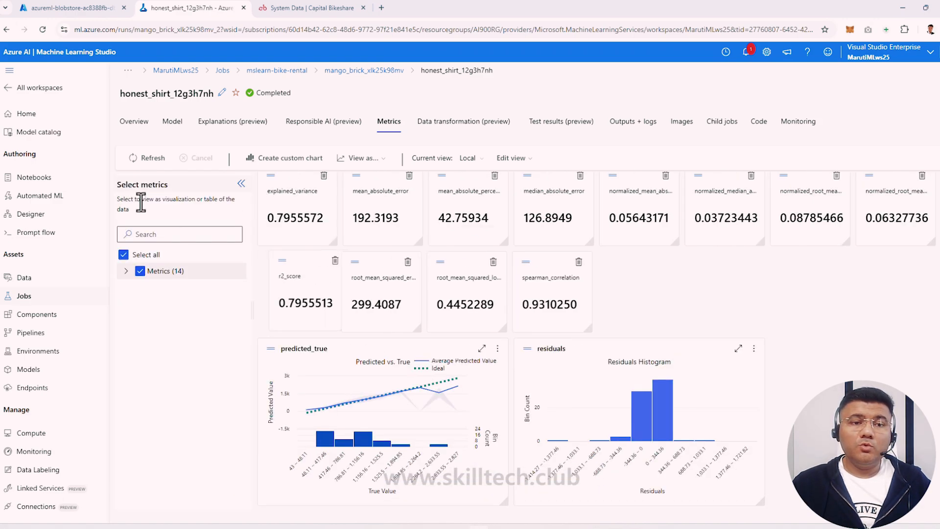
{"action": "left_click", "coordinate": [127, 271]}
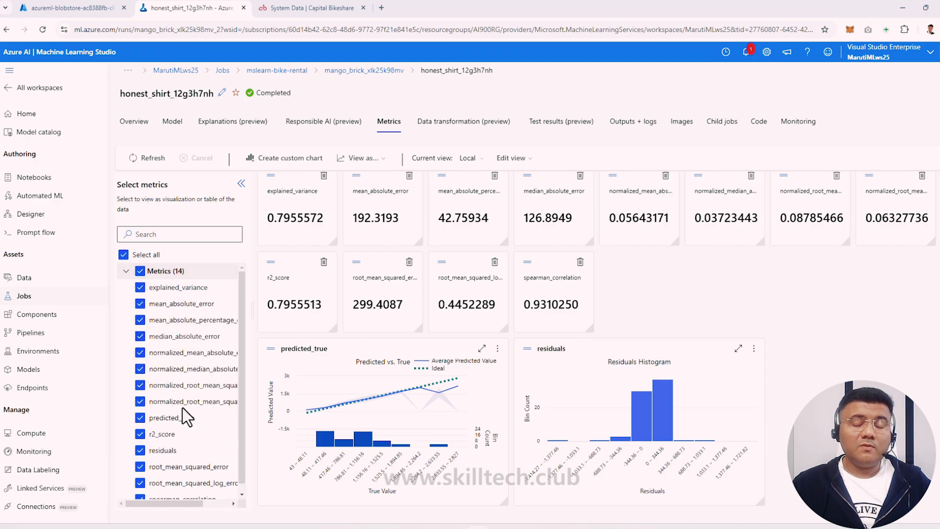
{"action": "scroll", "coordinate": [184, 412], "scroll_direction": "down", "scroll_amount": 1}
{"action": "scroll", "coordinate": [183, 407], "scroll_direction": "up", "scroll_amount": 1}
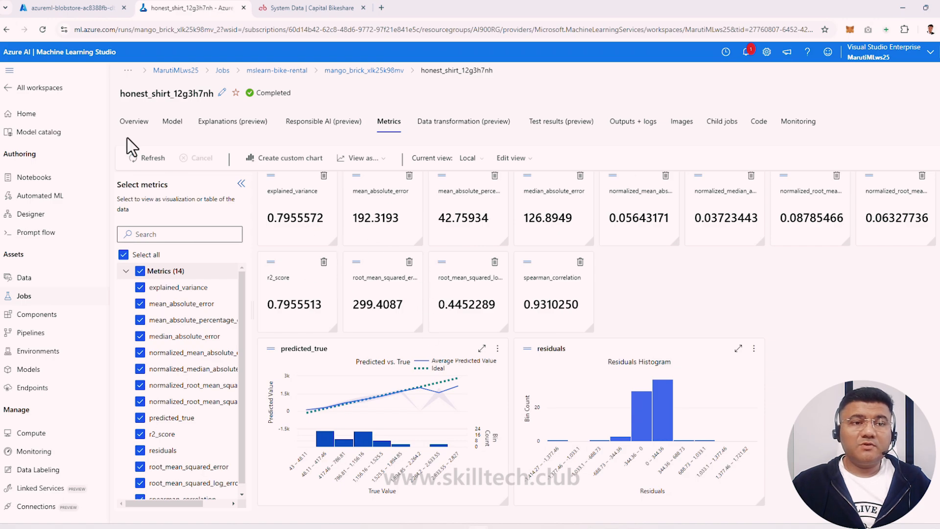
Return to the parent Automated ML job, list its models and child jobs, and open the VotingEnsemble model
{"action": "left_click", "coordinate": [6, 30]}
{"action": "left_click", "coordinate": [6, 30]}
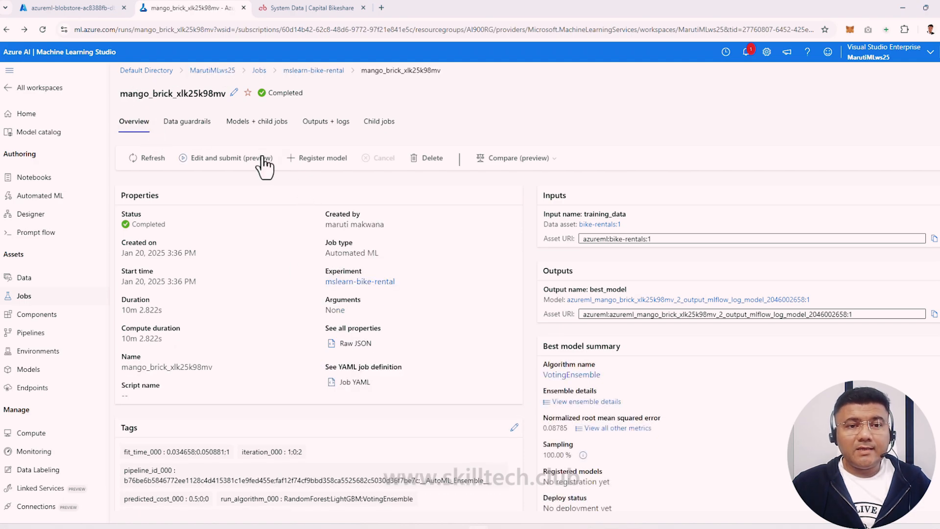
{"action": "left_click", "coordinate": [250, 123]}
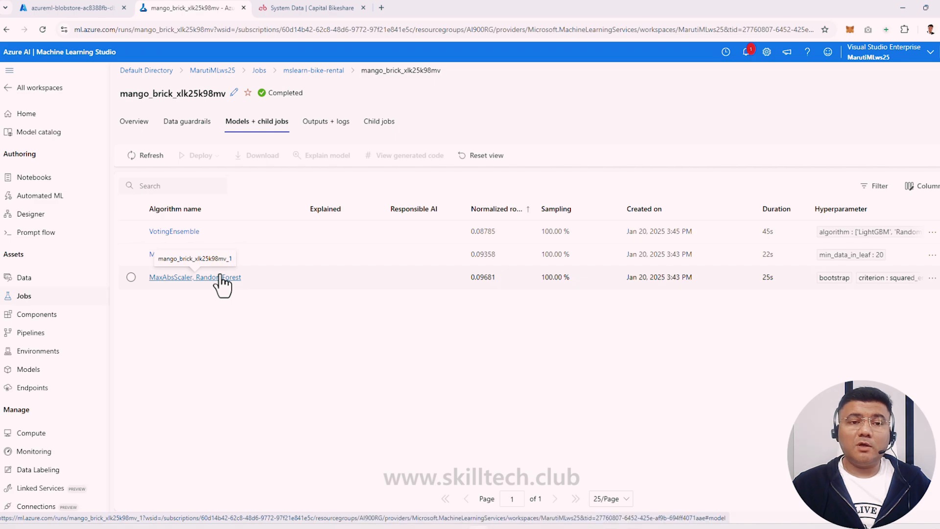
{"action": "left_click", "coordinate": [186, 233]}
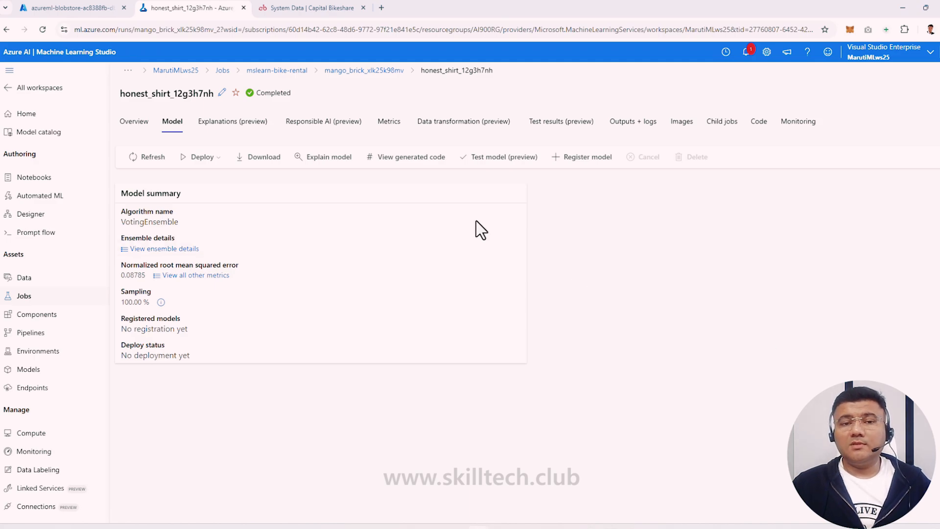
Deploy the VotingEnsemble model to a new real-time endpoint with 3 instances of the Standard_DS3_v2 virtual machine
{"action": "left_click", "coordinate": [219, 158]}
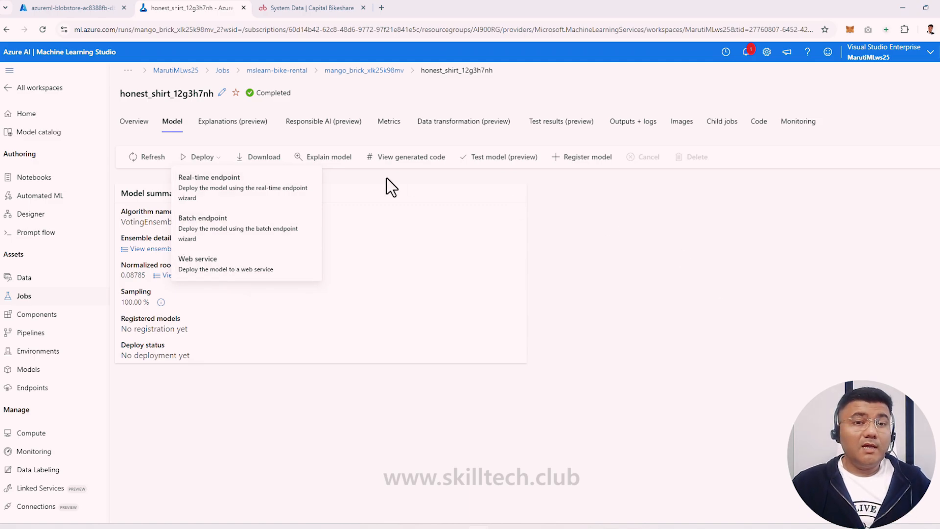
{"action": "left_click", "coordinate": [229, 195]}
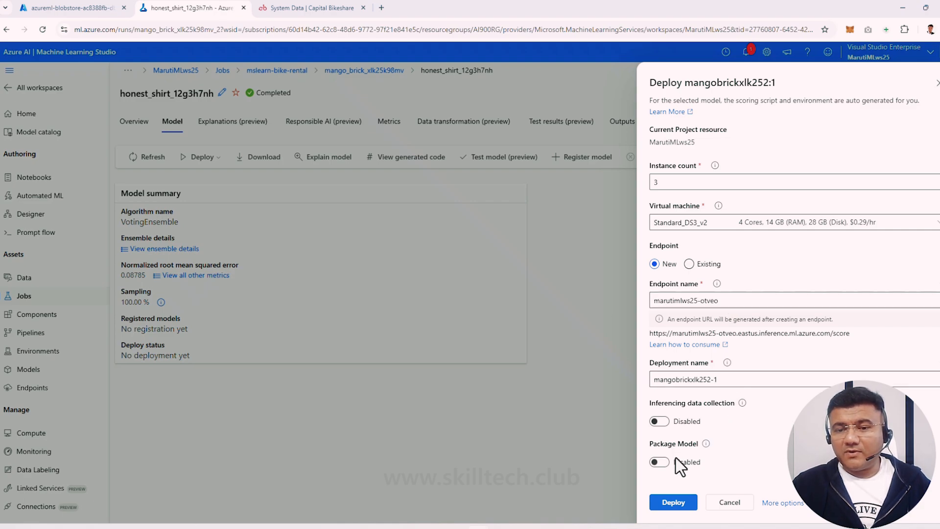
{"action": "left_click", "coordinate": [674, 507]}
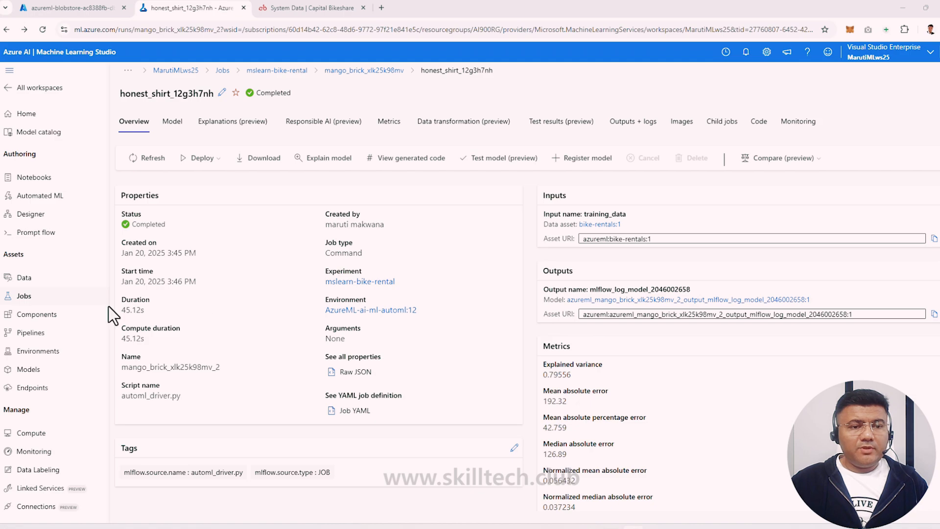
Check the workspace's registered models, open the deployed real-time endpoint and review its attributes and deployment details
{"action": "left_click", "coordinate": [31, 370]}
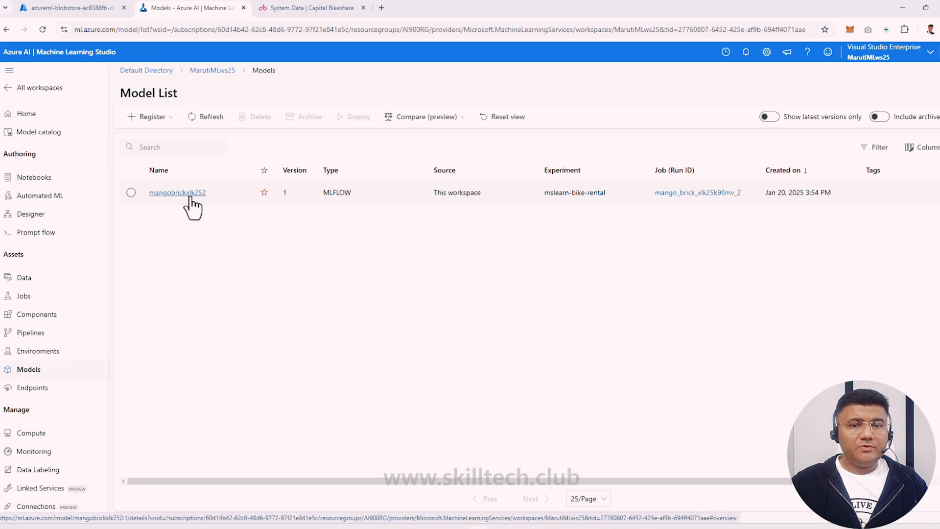
{"action": "left_click", "coordinate": [30, 389]}
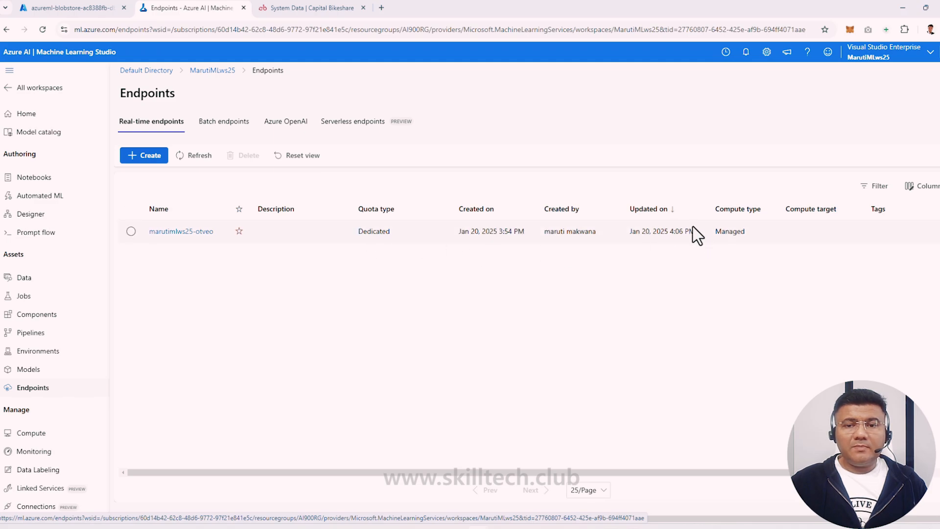
{"action": "left_click", "coordinate": [186, 232]}
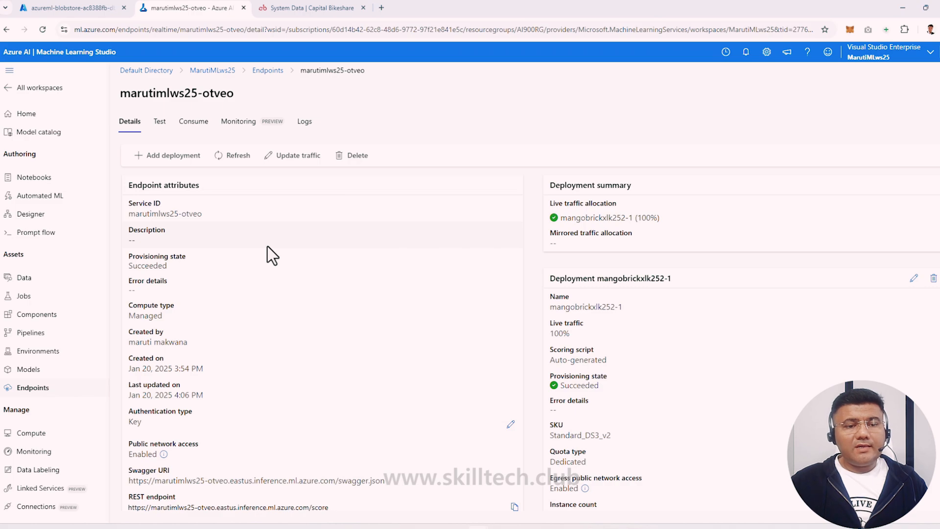
{"action": "scroll", "coordinate": [272, 274], "scroll_direction": "down", "scroll_amount": 2}
{"action": "scroll", "coordinate": [273, 277], "scroll_direction": "up", "scroll_amount": 2}
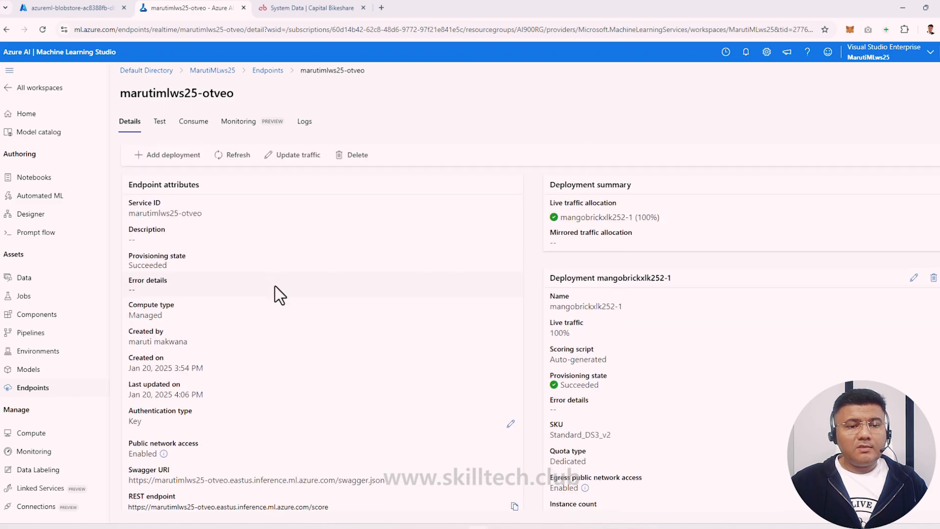
{"action": "scroll", "coordinate": [274, 286], "scroll_direction": "down", "scroll_amount": 3}
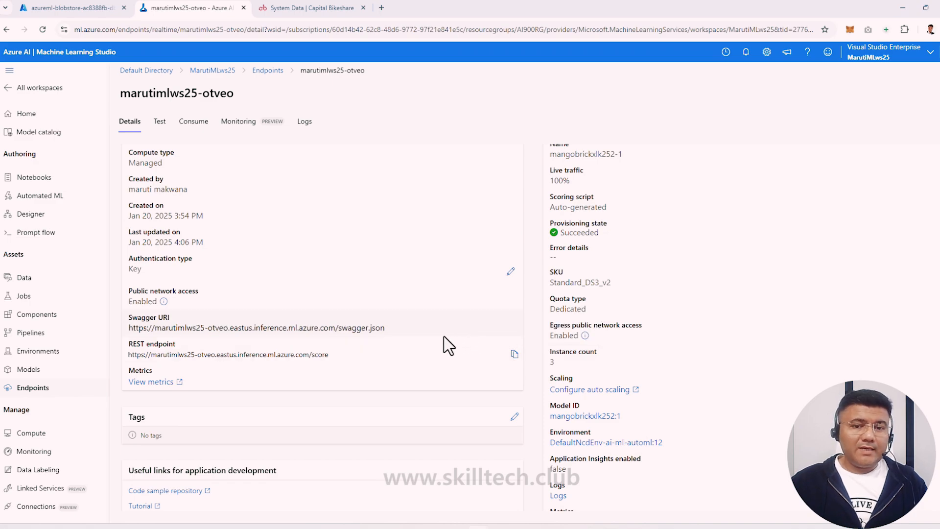
{"action": "scroll", "coordinate": [374, 316], "scroll_direction": "up", "scroll_amount": 1}
{"action": "scroll", "coordinate": [374, 316], "scroll_direction": "up", "scroll_amount": 3}
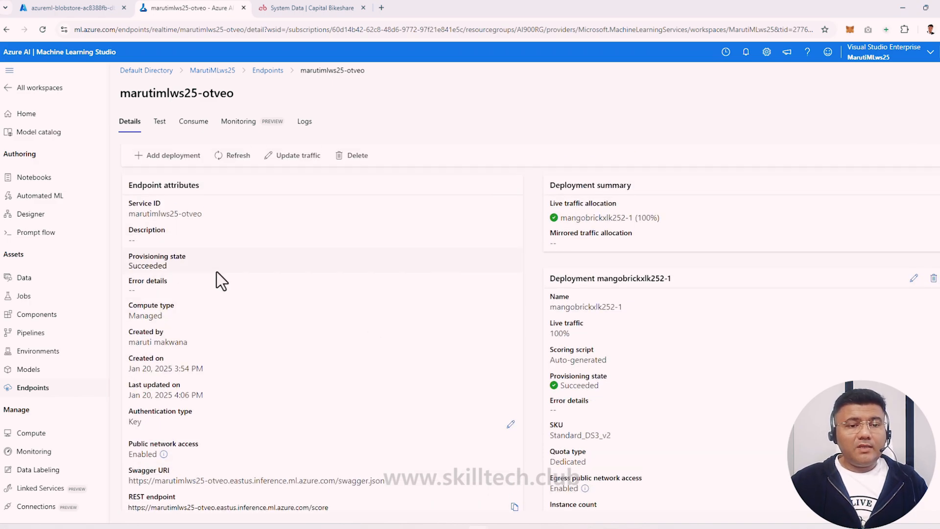
Open the endpoint's test page, check the available deployments and review the columns in the sample input JSON
{"action": "left_click", "coordinate": [160, 125]}
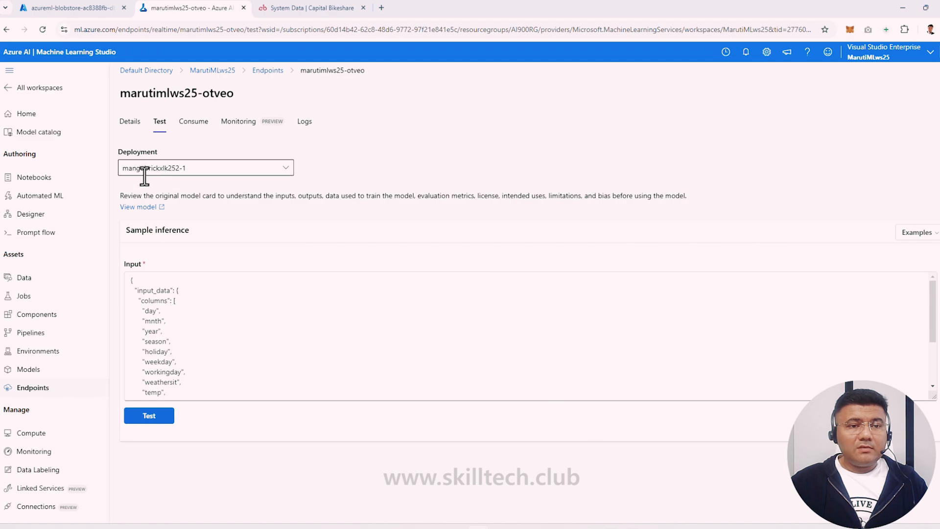
{"action": "left_click", "coordinate": [286, 169]}
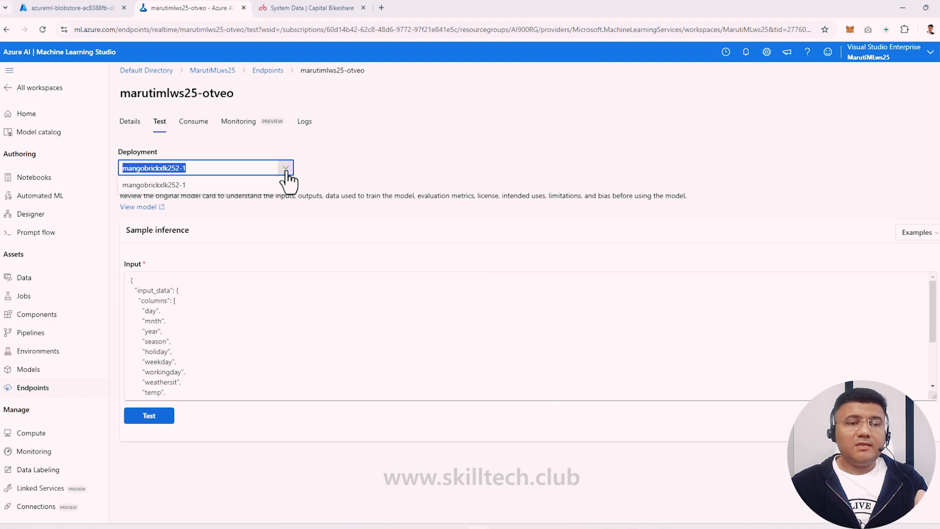
{"action": "left_click", "coordinate": [345, 168]}
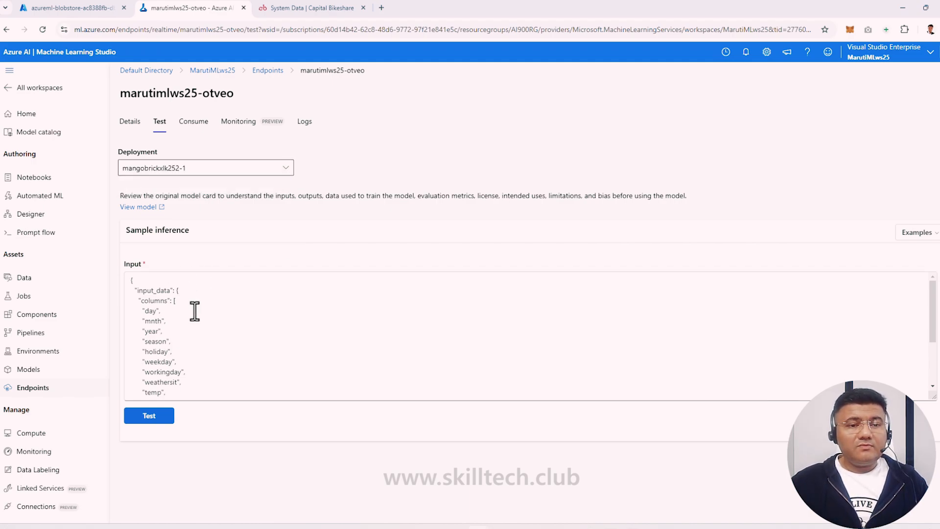
{"action": "scroll", "coordinate": [198, 316], "scroll_direction": "down", "scroll_amount": 1}
{"action": "scroll", "coordinate": [198, 316], "scroll_direction": "down", "scroll_amount": 2}
{"action": "scroll", "coordinate": [198, 315], "scroll_direction": "up", "scroll_amount": 2}
{"action": "scroll", "coordinate": [198, 315], "scroll_direction": "down", "scroll_amount": 2}
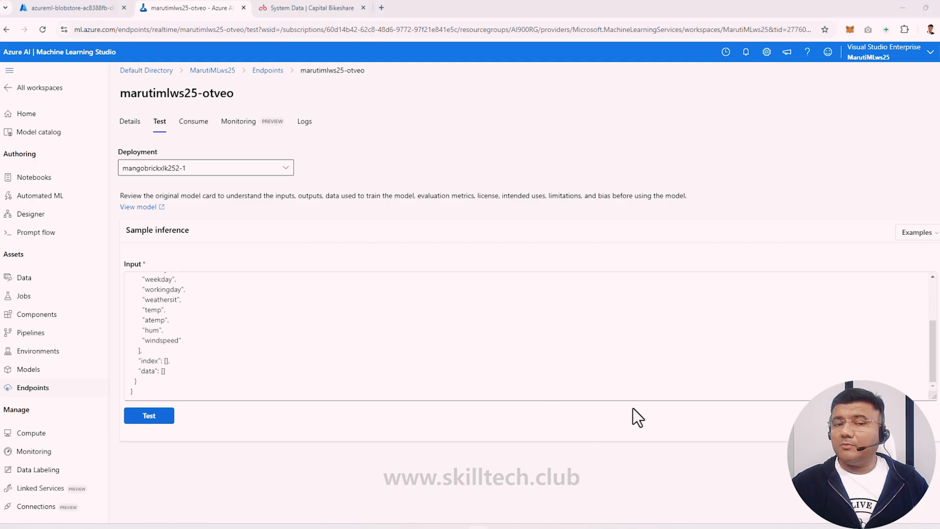
Replace the test input with JSON using index [0] and data [[1,1,2022,2,0,1,1,2,0.3,0.3,0.3,0.3]], run the test and view the output
{"action": "left_click", "coordinate": [274, 354]}
{"action": "left_click", "coordinate": [229, 365]}
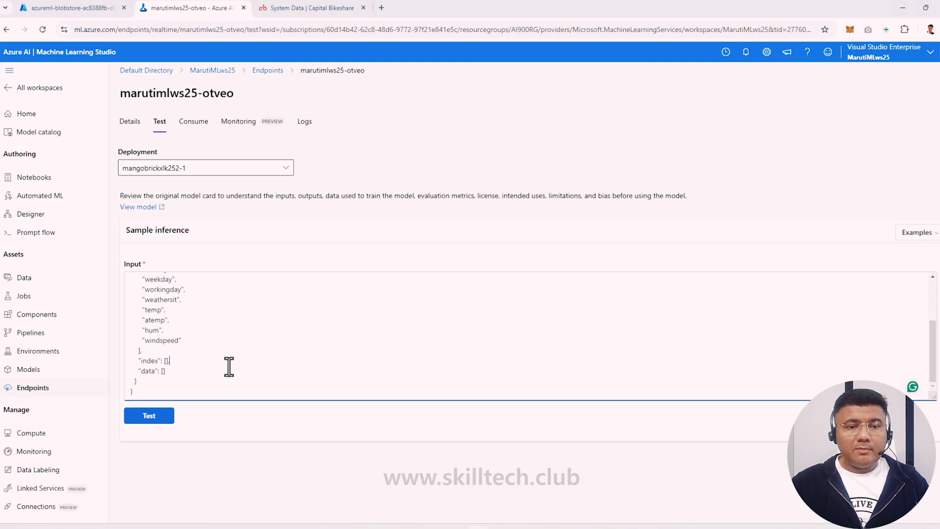
{"action": "key", "text": "ctrl+a"}
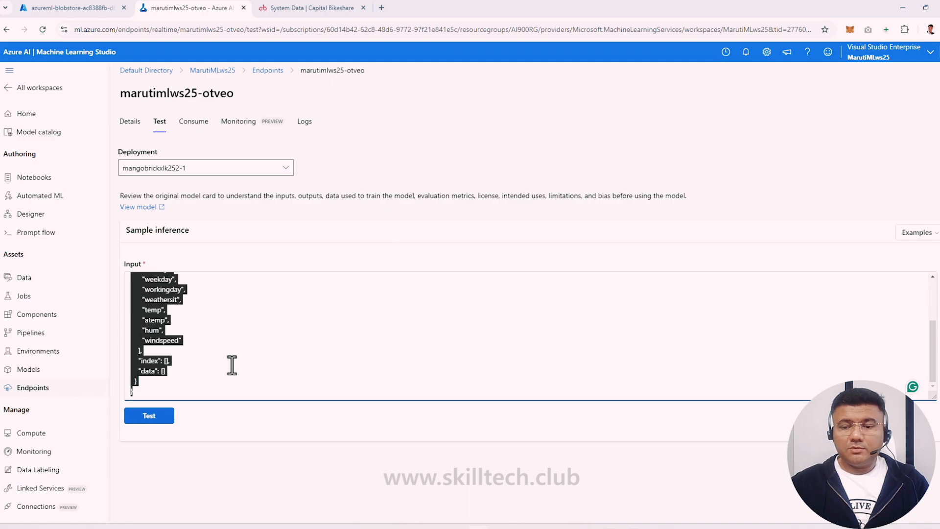
{"action": "key", "text": "BackSpace"}
{"action": "key", "text": "ctrl+v"}
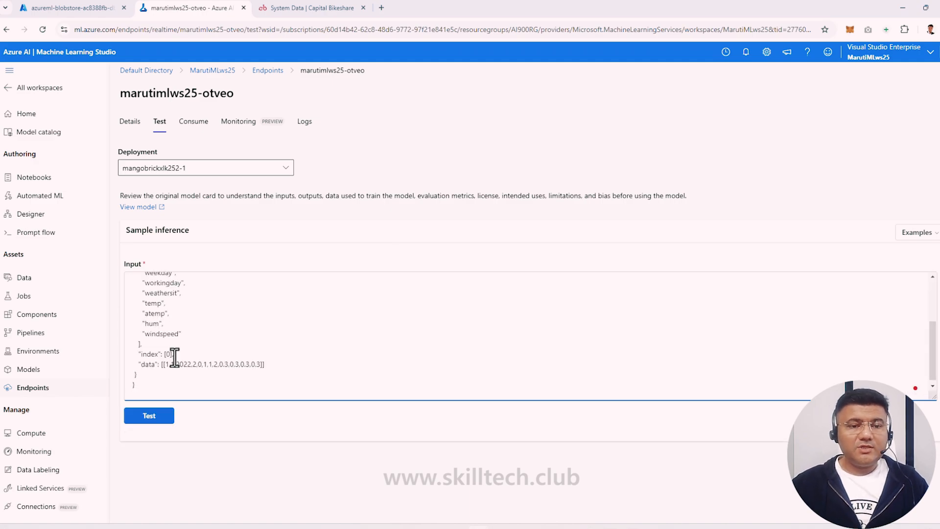
{"action": "scroll", "coordinate": [175, 356], "scroll_direction": "up", "scroll_amount": 5}
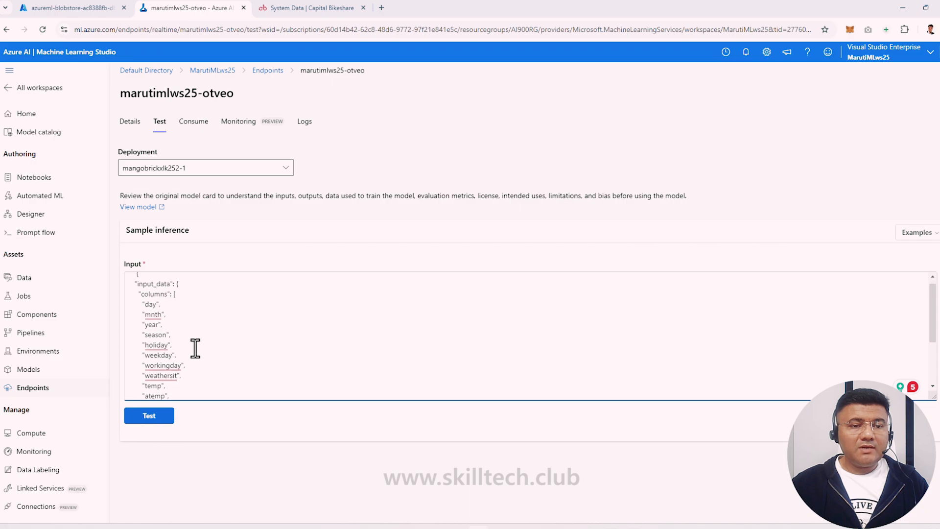
{"action": "scroll", "coordinate": [193, 351], "scroll_direction": "down", "scroll_amount": 3}
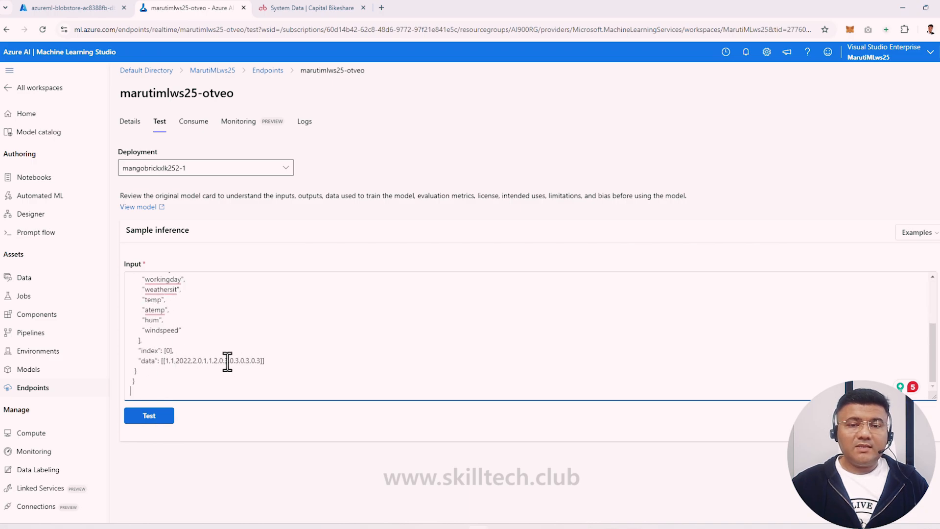
{"action": "left_click", "coordinate": [160, 416]}
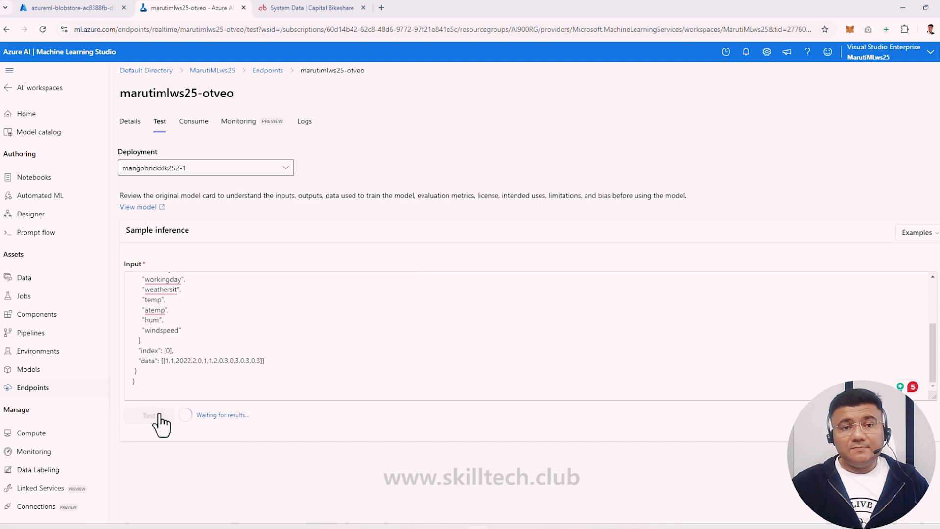
{"action": "scroll", "coordinate": [225, 415], "scroll_direction": "down", "scroll_amount": 2}
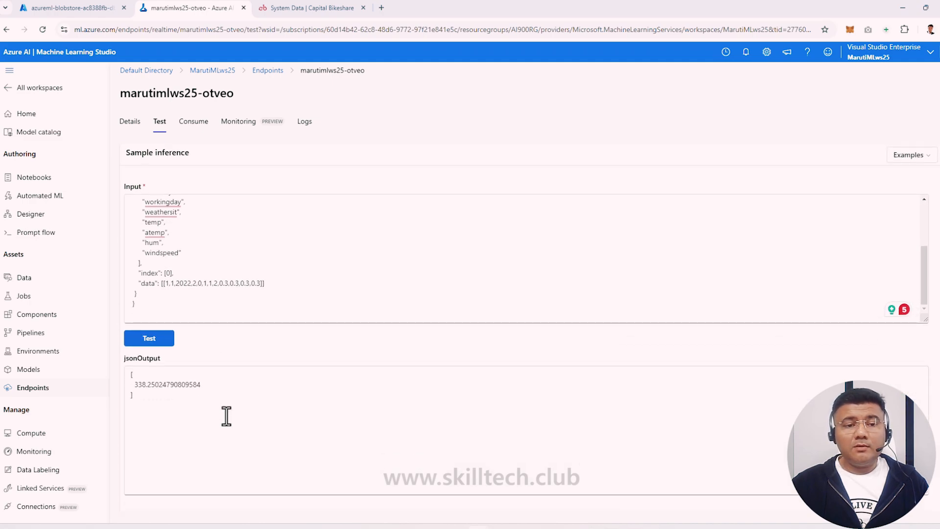